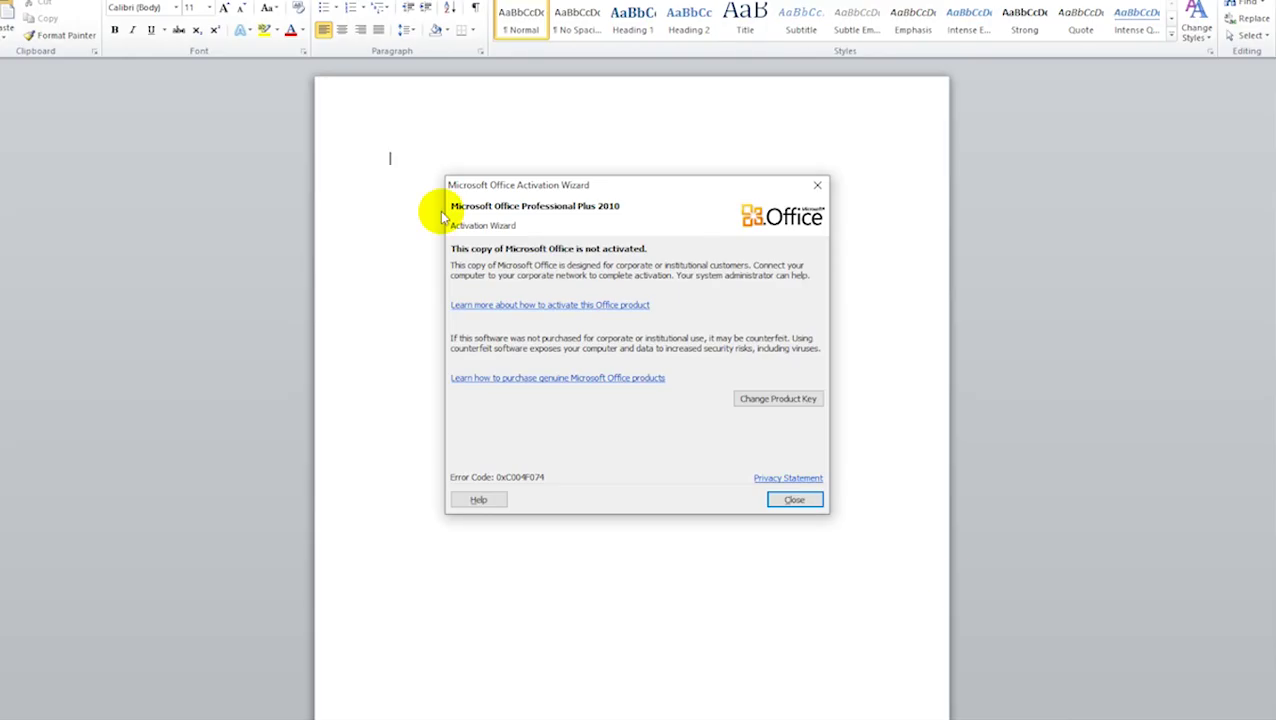
# Step: Dismiss the activation notice and write "HOW TO MAKE ALTERNATIVE PRINT IN EPSON L120 or HOW TO SOLVE THE PROBLEM OF MISSING COLOR BLACK IN EPSON L120"
pyautogui.click(806, 500)
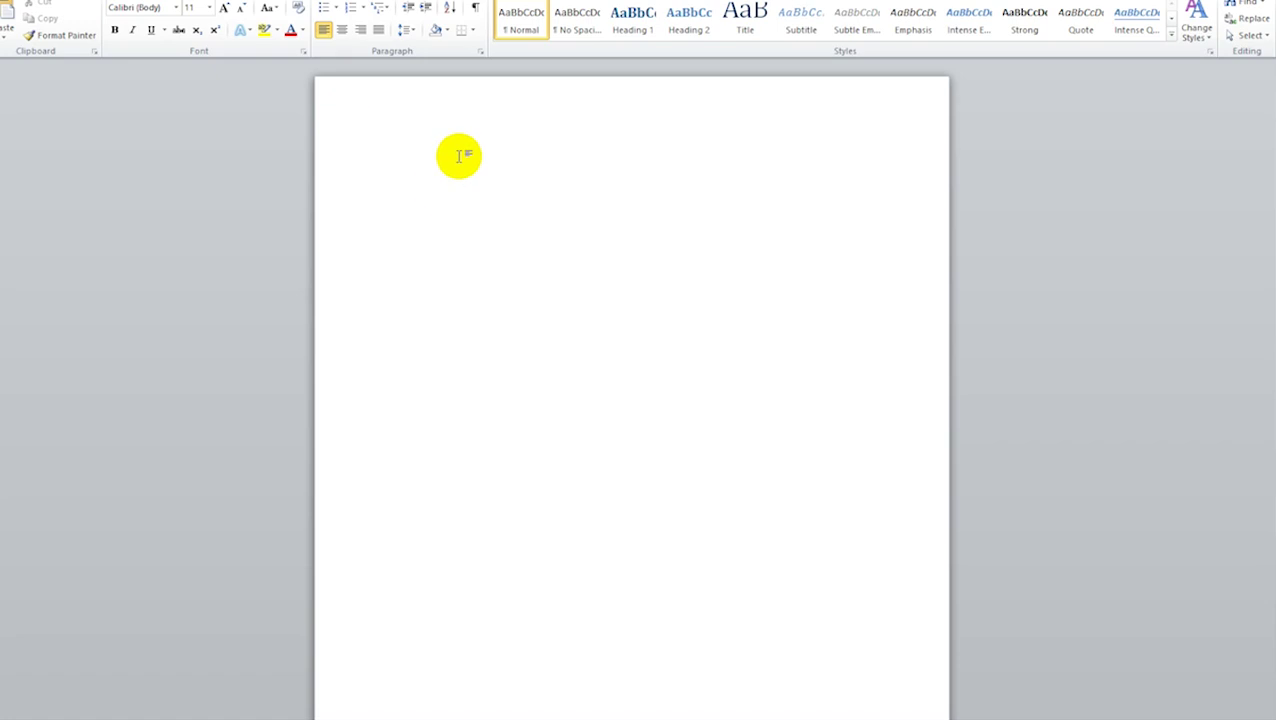
pyautogui.write('H')
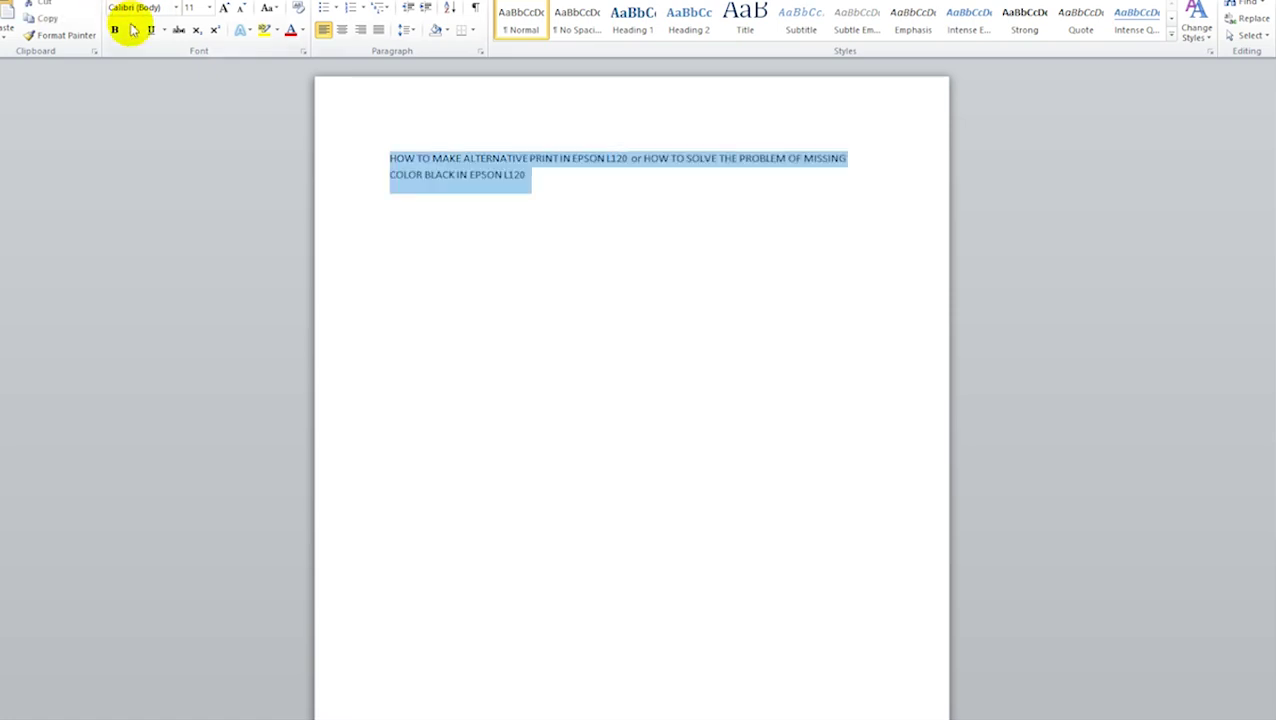
# Step: Enlarge the selected title text to 48 pt and make it bold
pyautogui.click(225, 9)
pyautogui.click(225, 9)
pyautogui.click(225, 9)
pyautogui.click(225, 9)
pyautogui.click(225, 9)
pyautogui.click(225, 9)
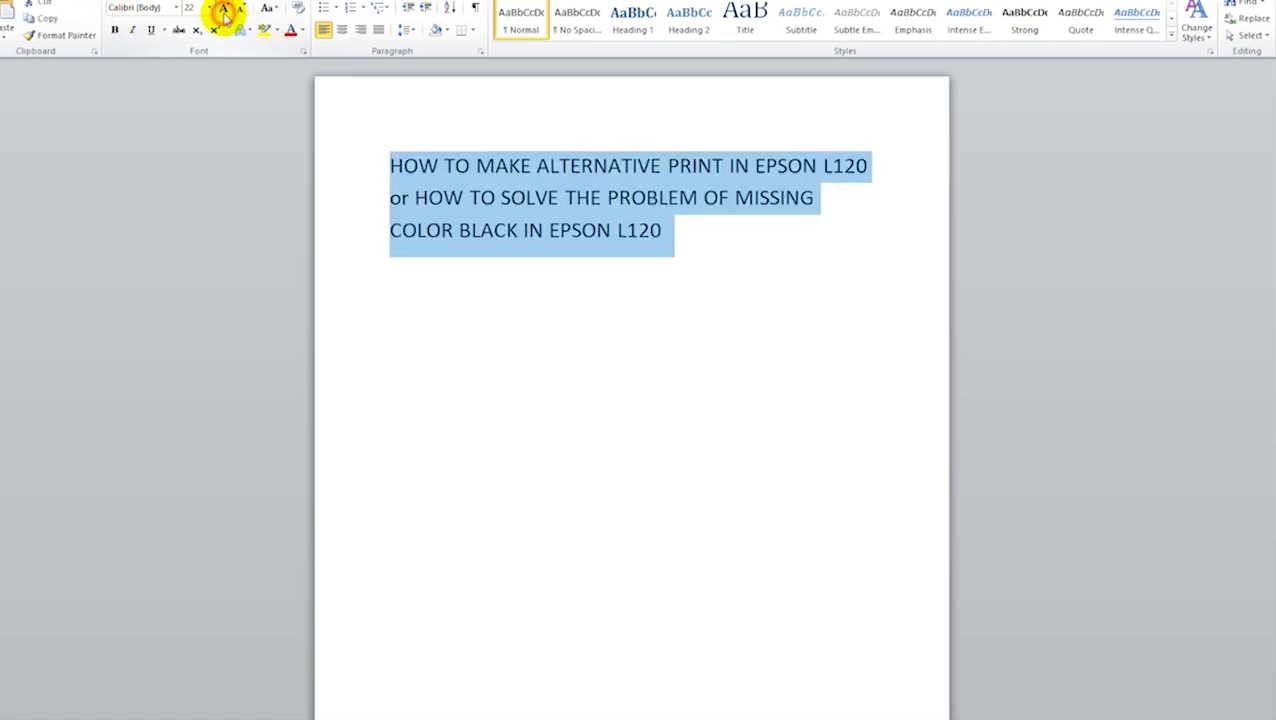
pyautogui.click(225, 9)
pyautogui.click(225, 9)
pyautogui.click(225, 9)
pyautogui.click(225, 9)
pyautogui.click(225, 9)
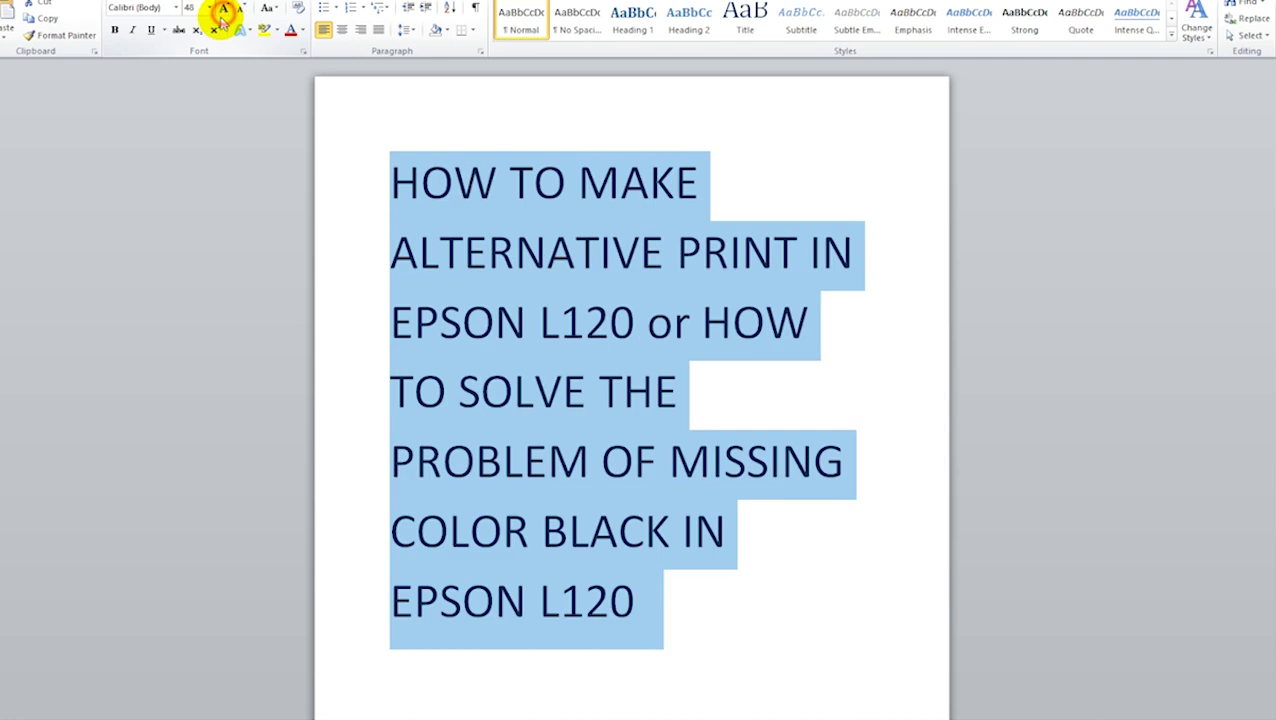
pyautogui.click(114, 29)
pyautogui.click(854, 461)
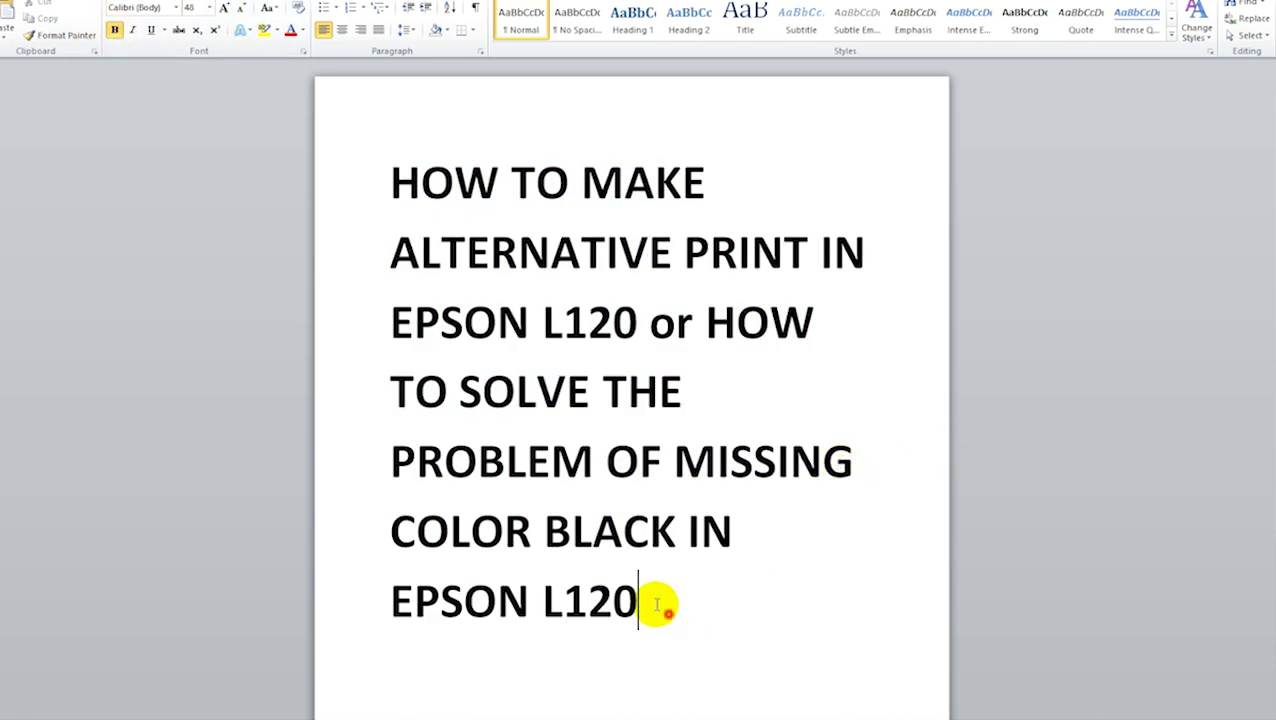
# Step: Select the whole title text and set its font color to a dark tan shade
pyautogui.moveTo(655, 606); pyautogui.dragTo(262, 128)
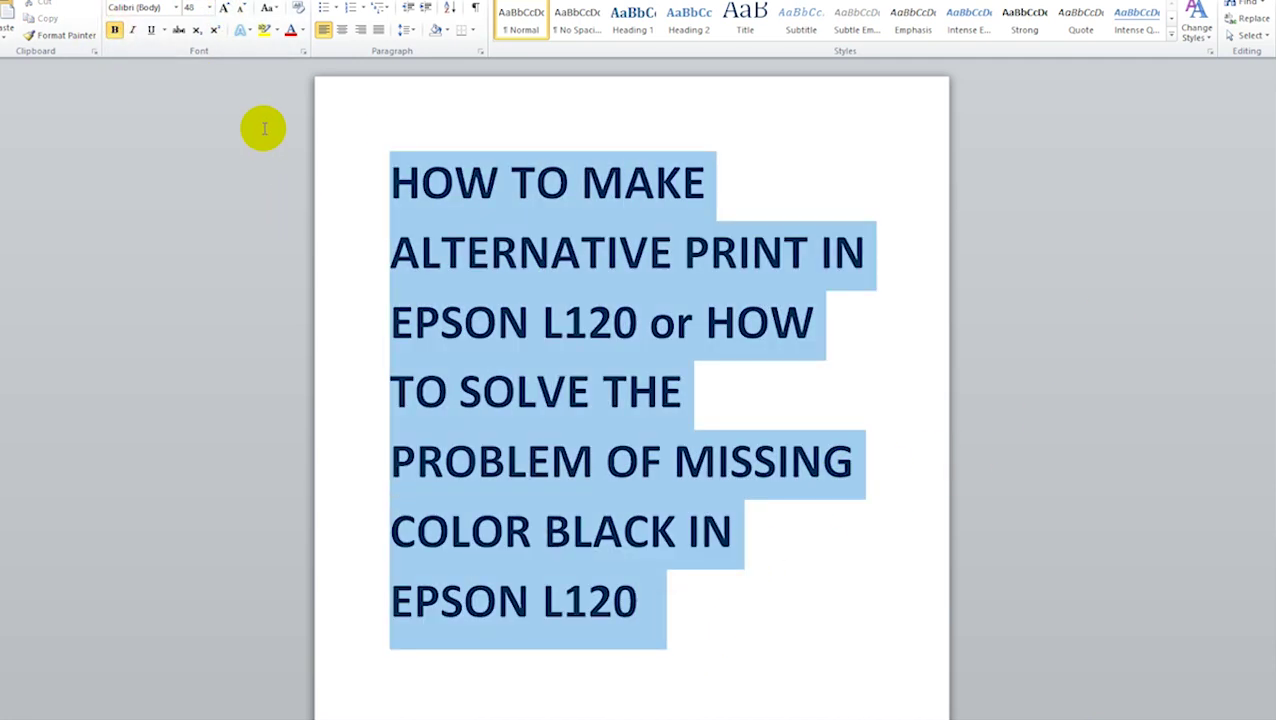
pyautogui.click(302, 30)
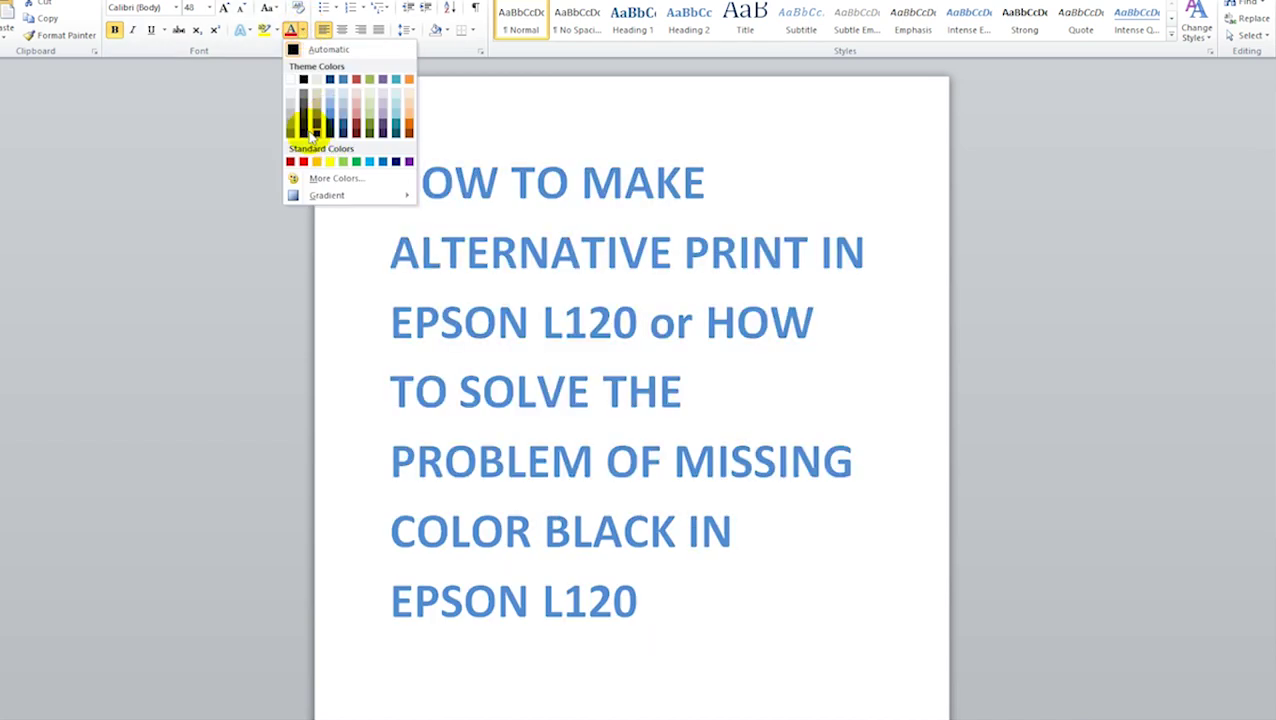
pyautogui.click(313, 129)
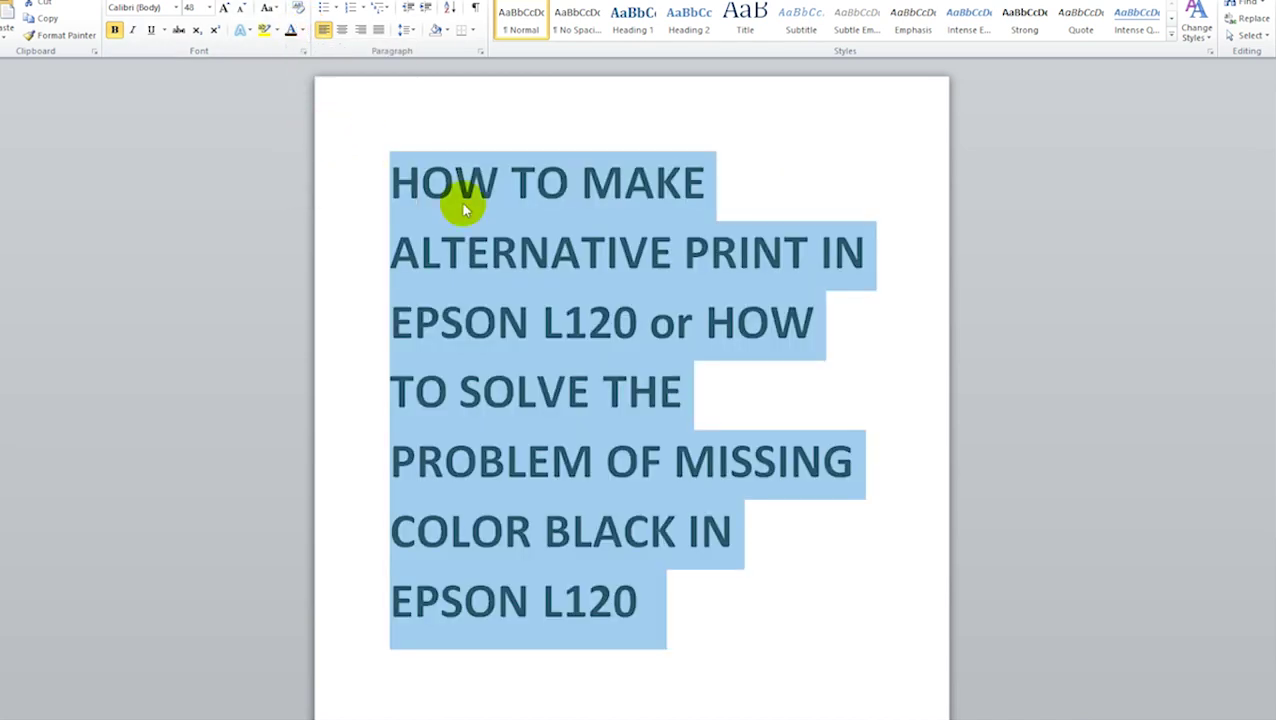
pyautogui.click(617, 300)
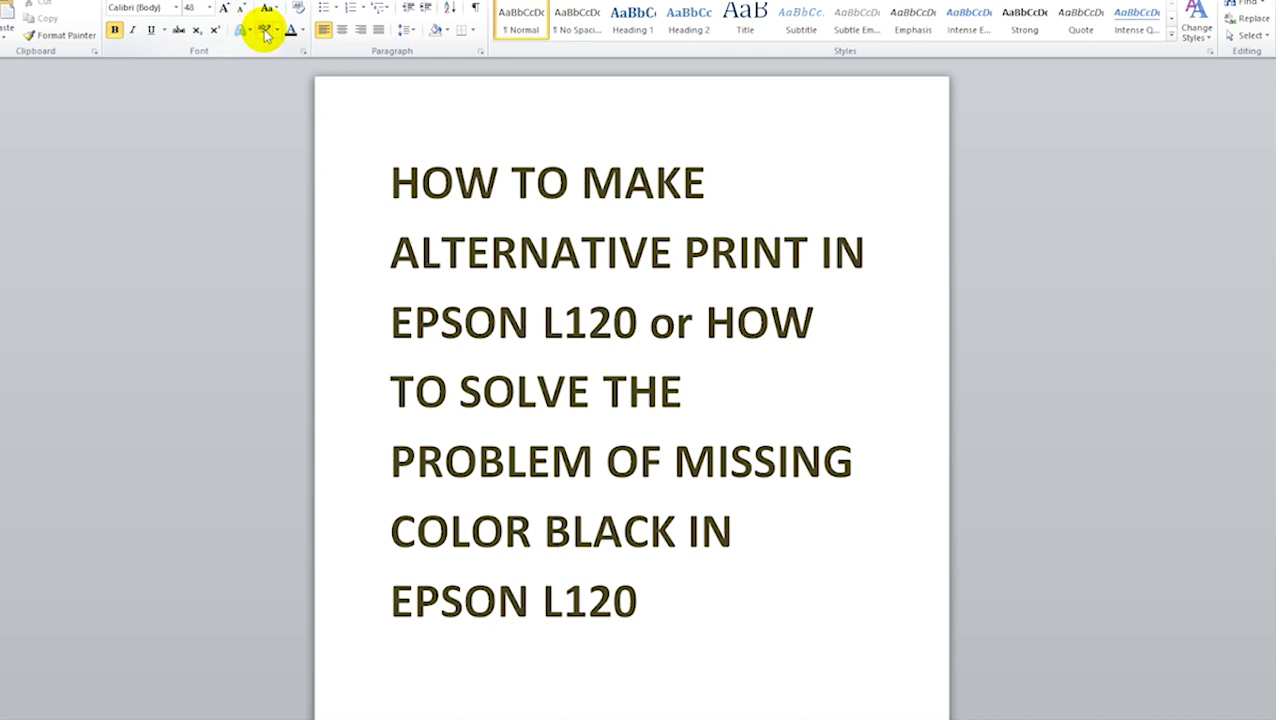
# Step: Pick a dark blue theme font color and apply it to all of the title text
pyautogui.click(302, 34)
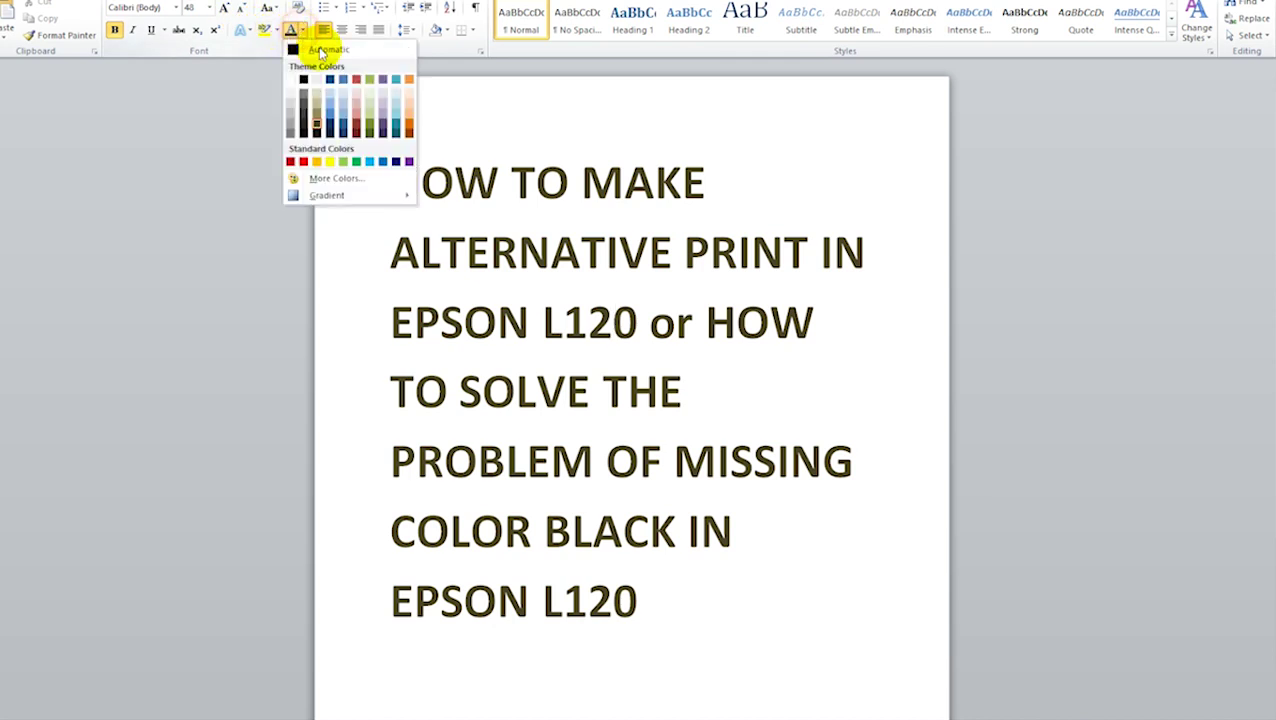
pyautogui.click(330, 122)
pyautogui.click(678, 372)
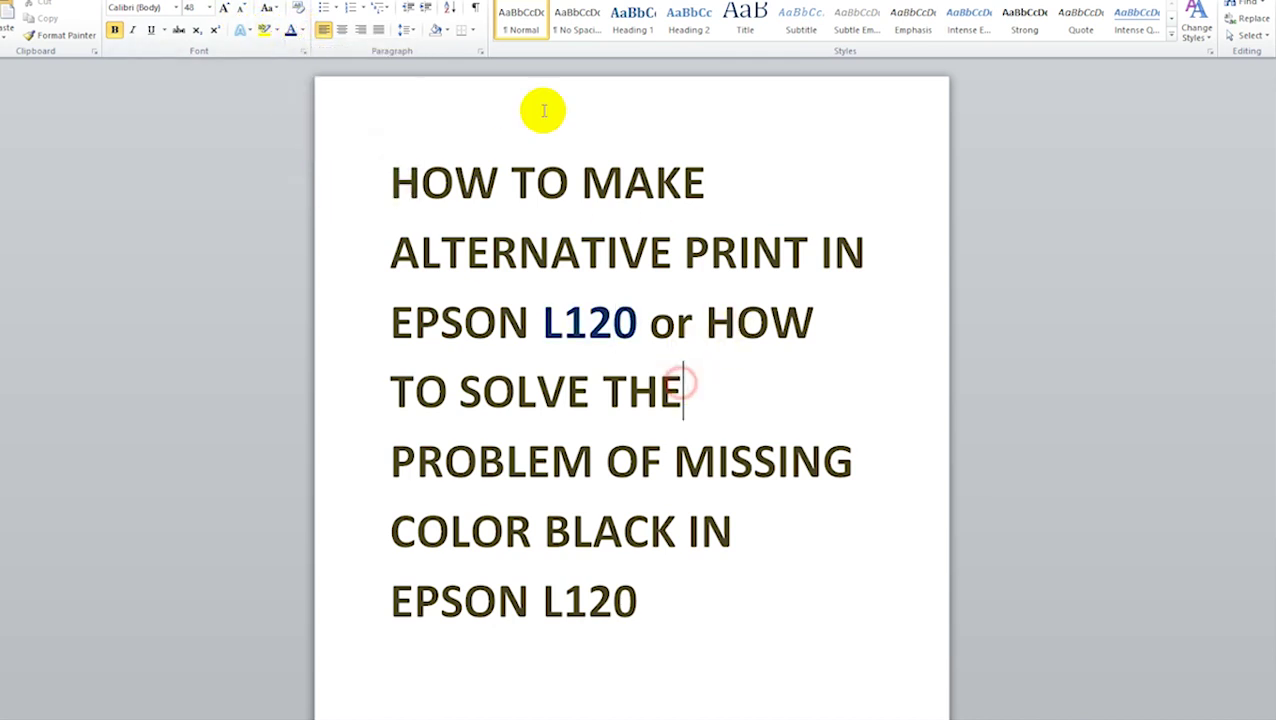
pyautogui.hotkey('ctrl', 'a')
pyautogui.click(288, 32)
pyautogui.click(829, 404)
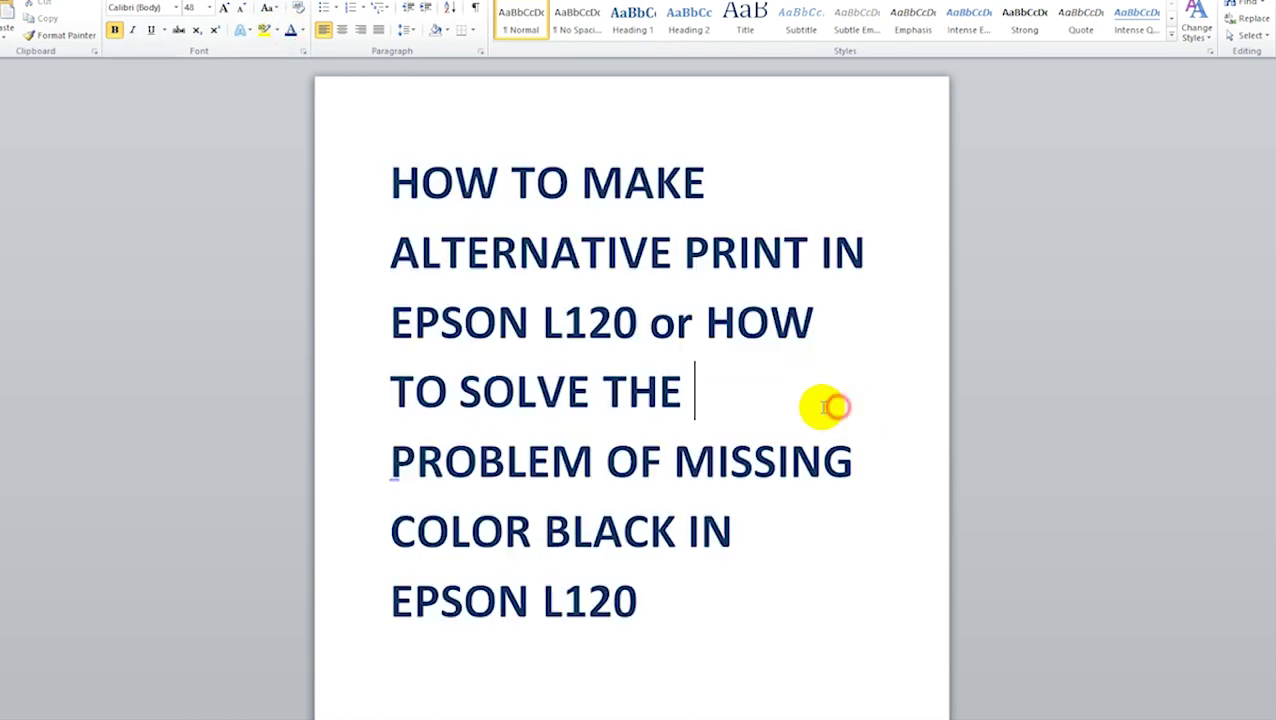
pyautogui.click(729, 623)
pyautogui.scroll(-3, 679, 490)
pyautogui.scroll(3, 678, 460)
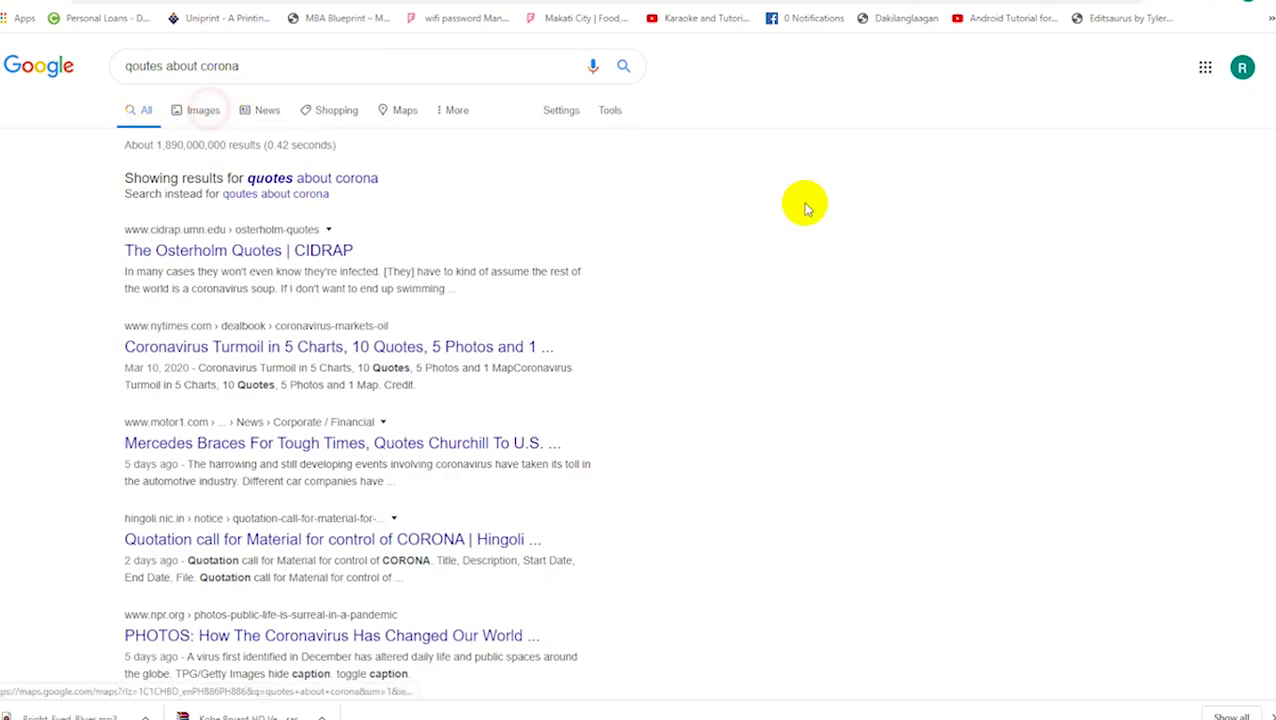
# Step: Show the image results for quotes about corona and copy the "In a way, the popularity of Corona came too fast" quote image
pyautogui.click(206, 120)
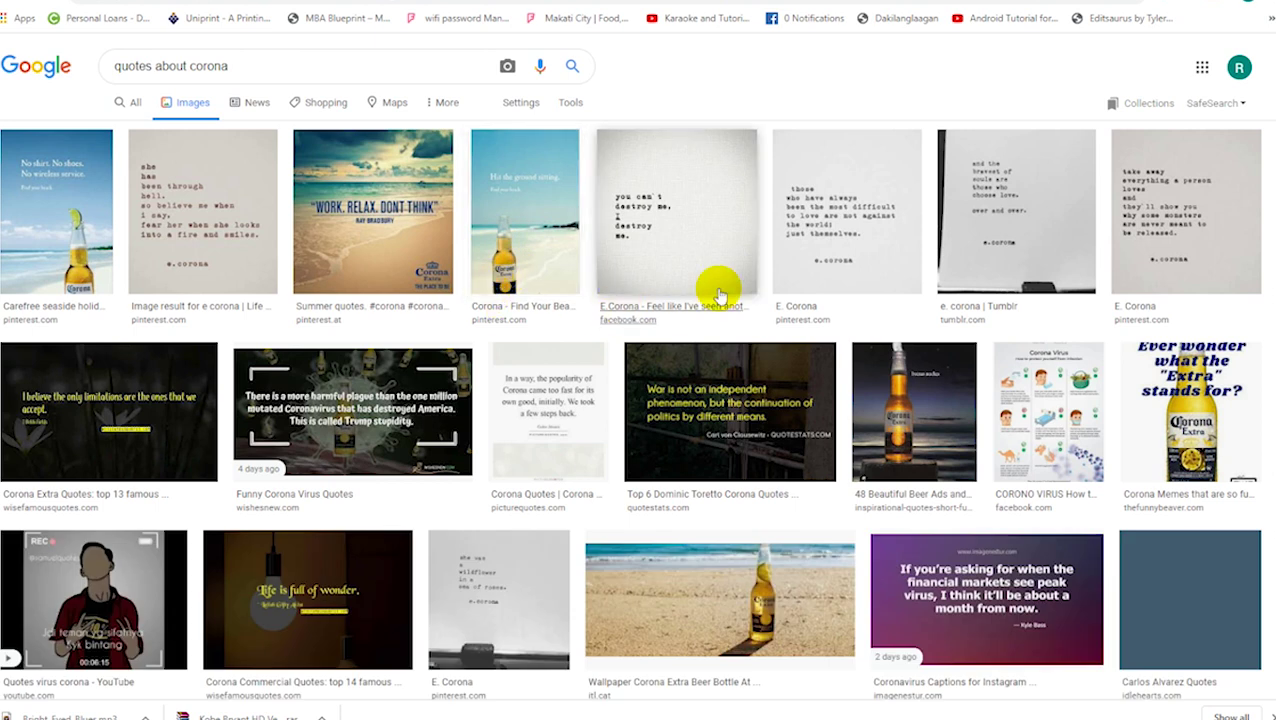
pyautogui.scroll(-1, 447, 328)
pyautogui.scroll(-4, 447, 328)
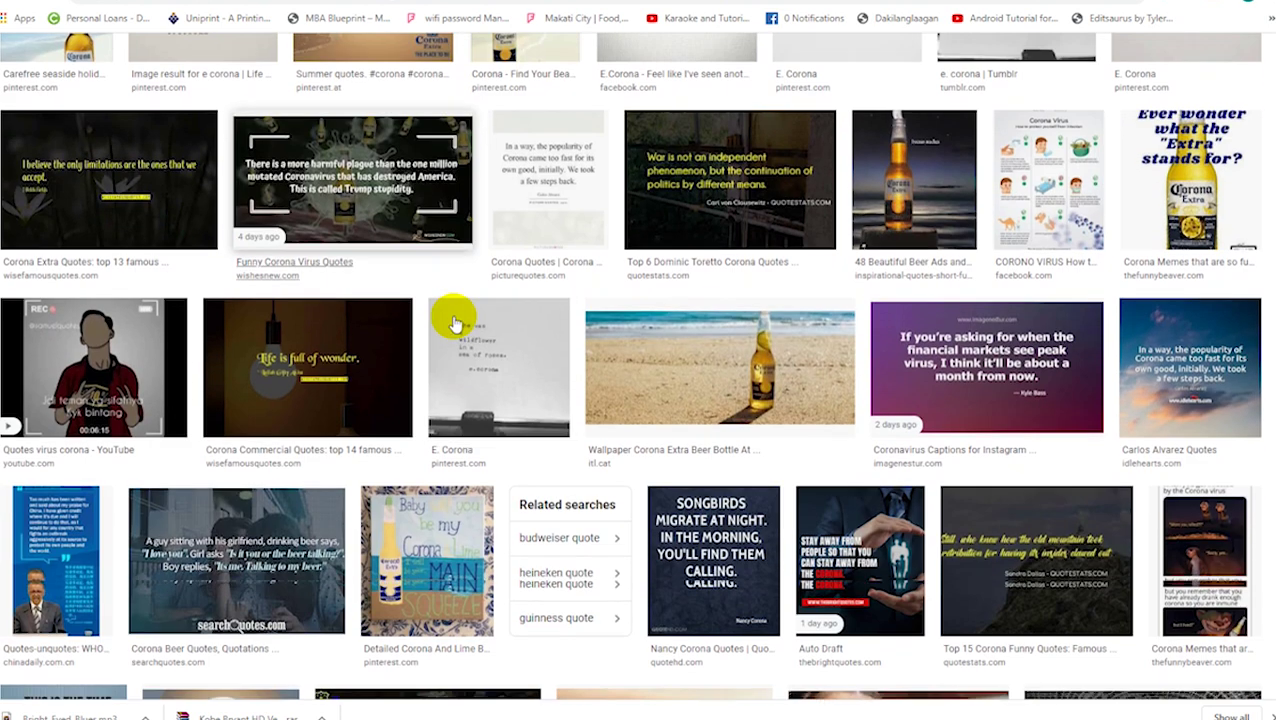
pyautogui.scroll(3, 475, 322)
pyautogui.scroll(2, 1015, 190)
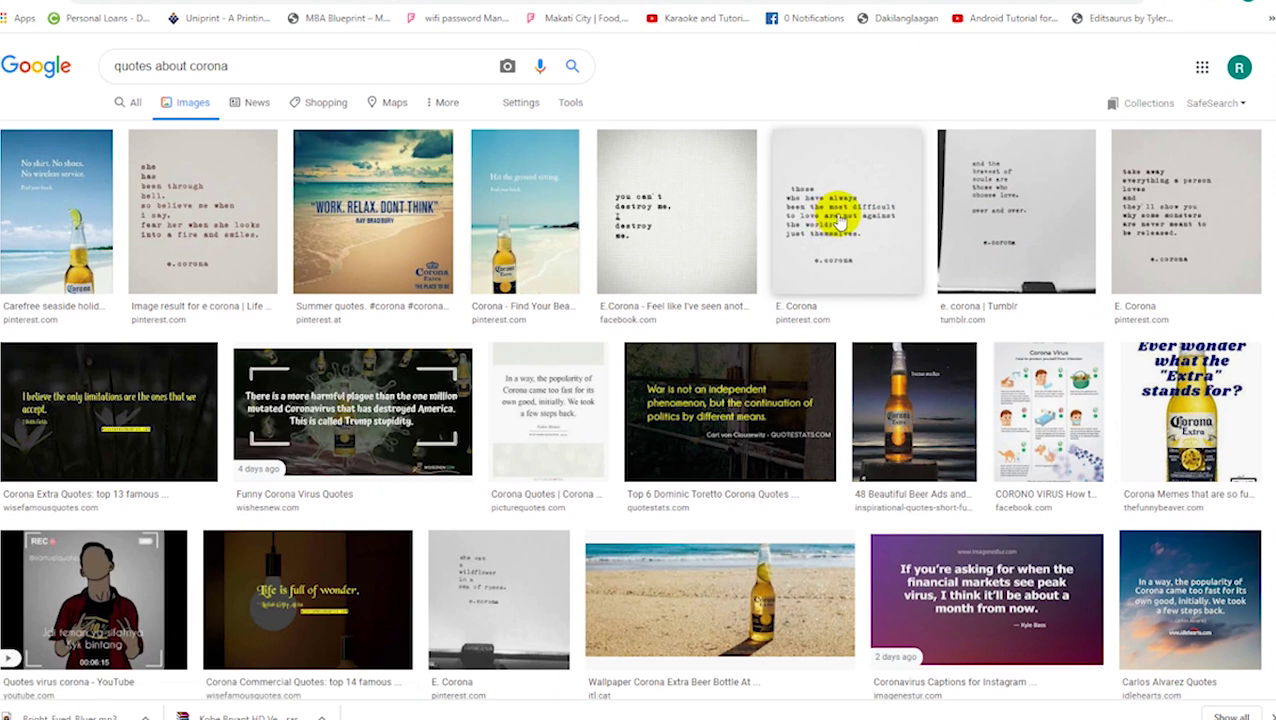
pyautogui.click(541, 400)
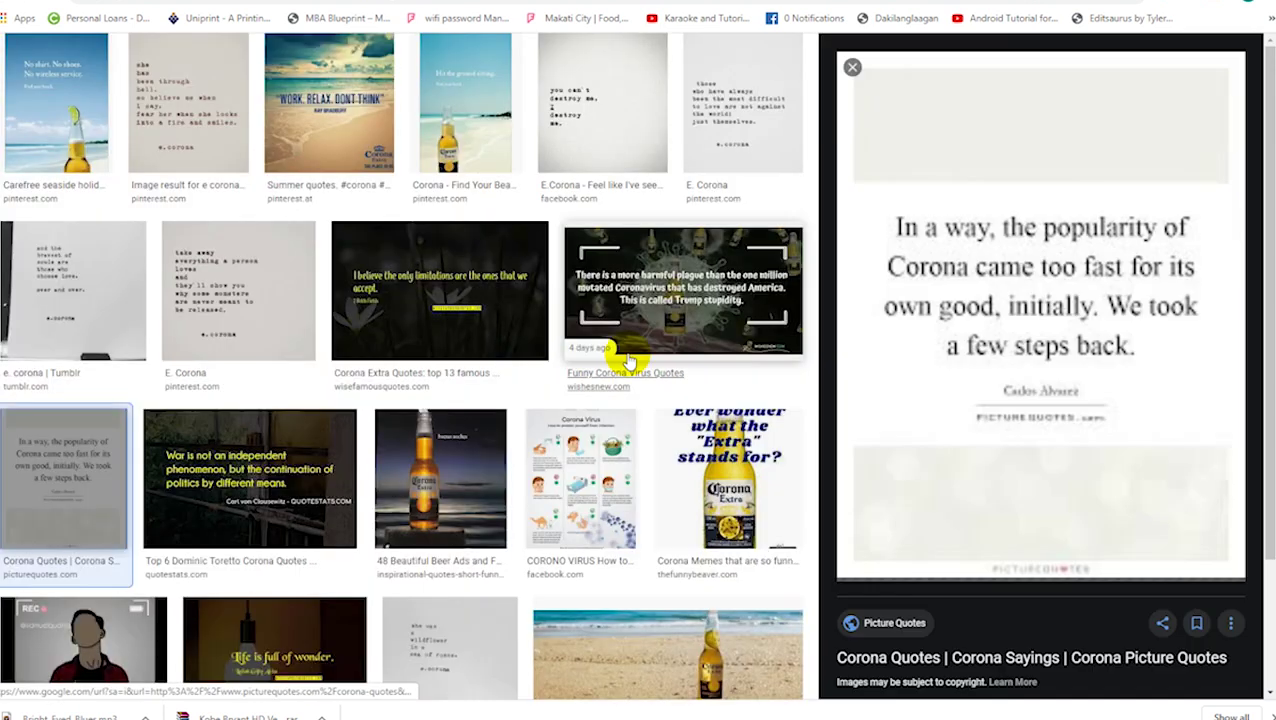
pyautogui.rightClick(993, 253)
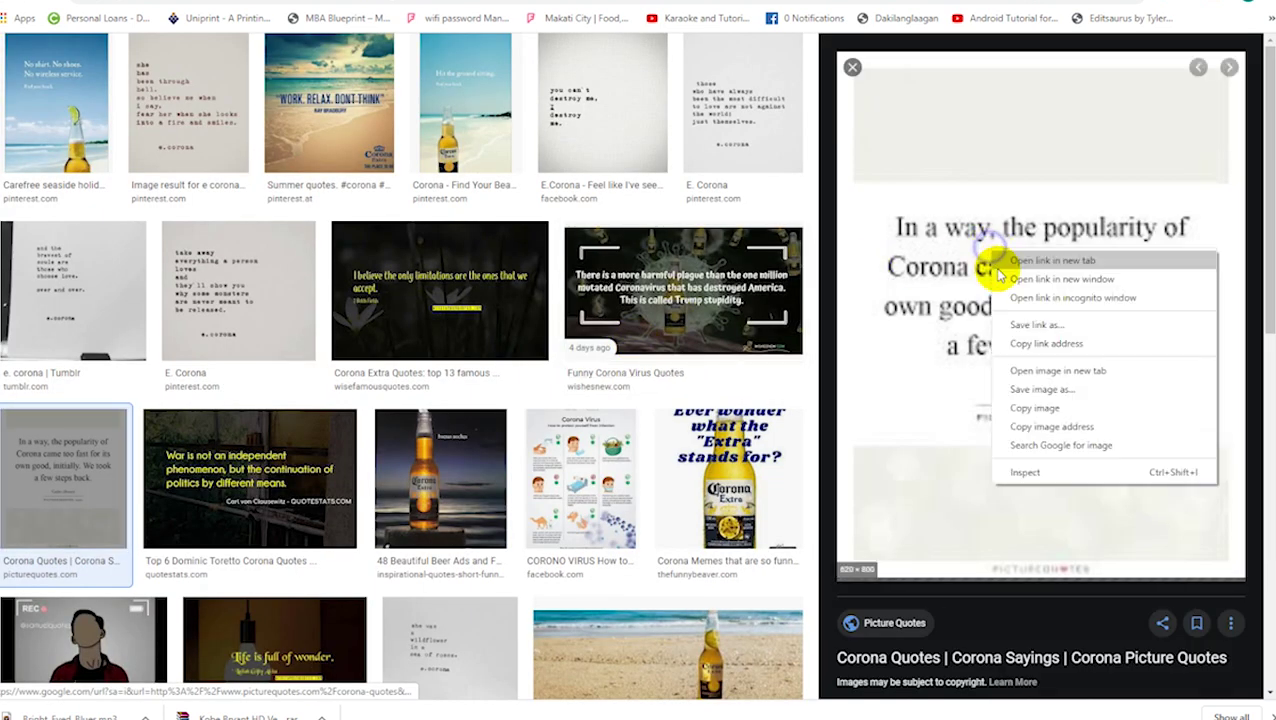
pyautogui.click(1050, 409)
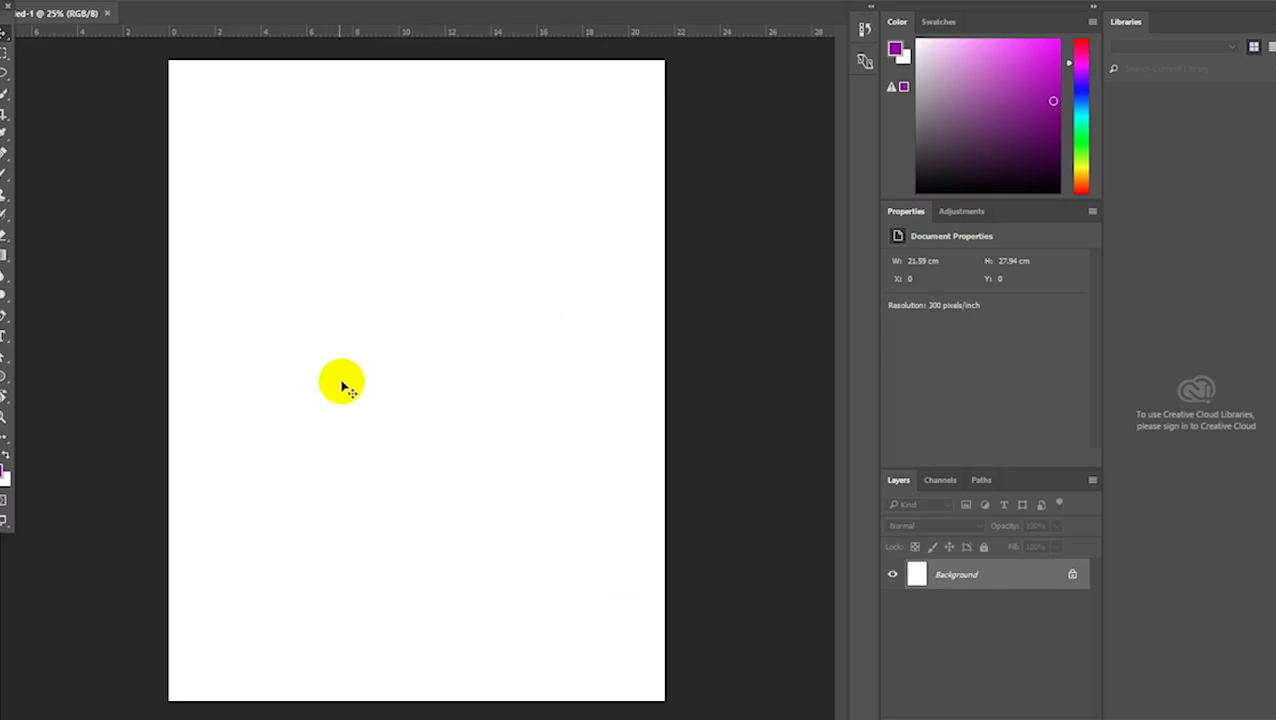
# Step: Paste the quote image into the blank Photoshop document, scale it to about 24.42 × 31.5 cm, and position it to cover the page
pyautogui.hotkey('ctrl', 'v')
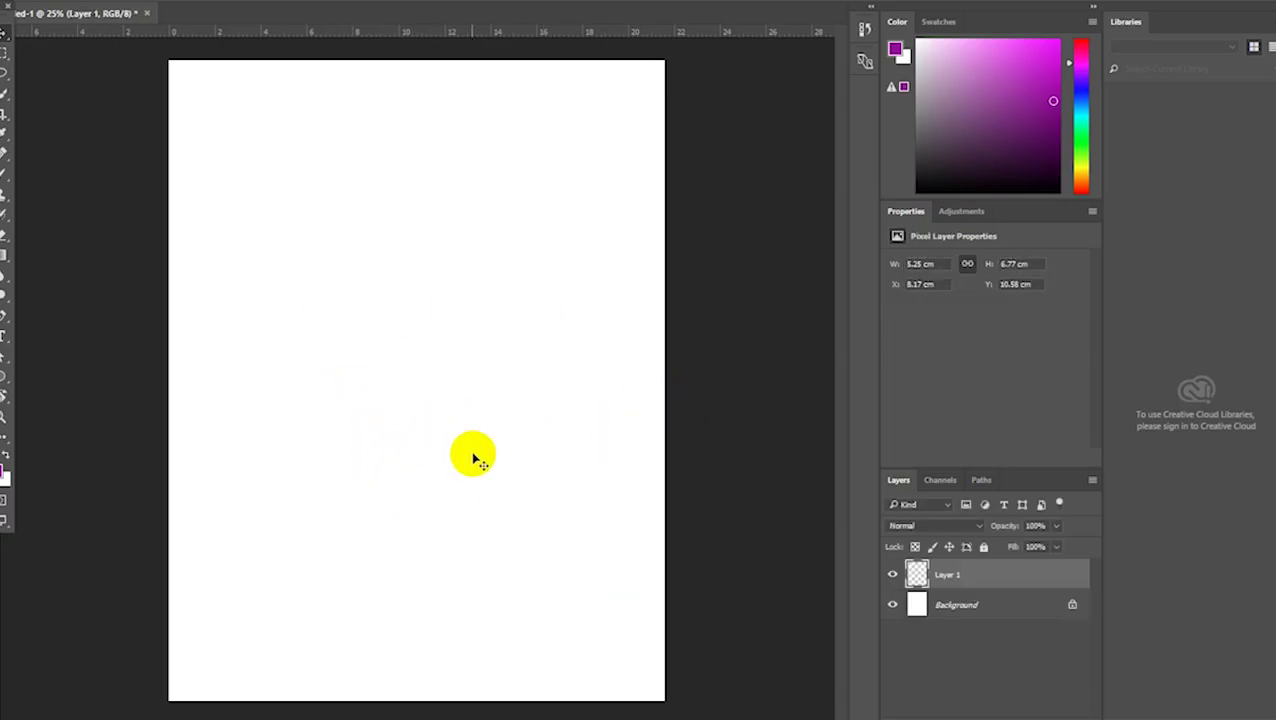
pyautogui.hotkey('ctrl', 't')
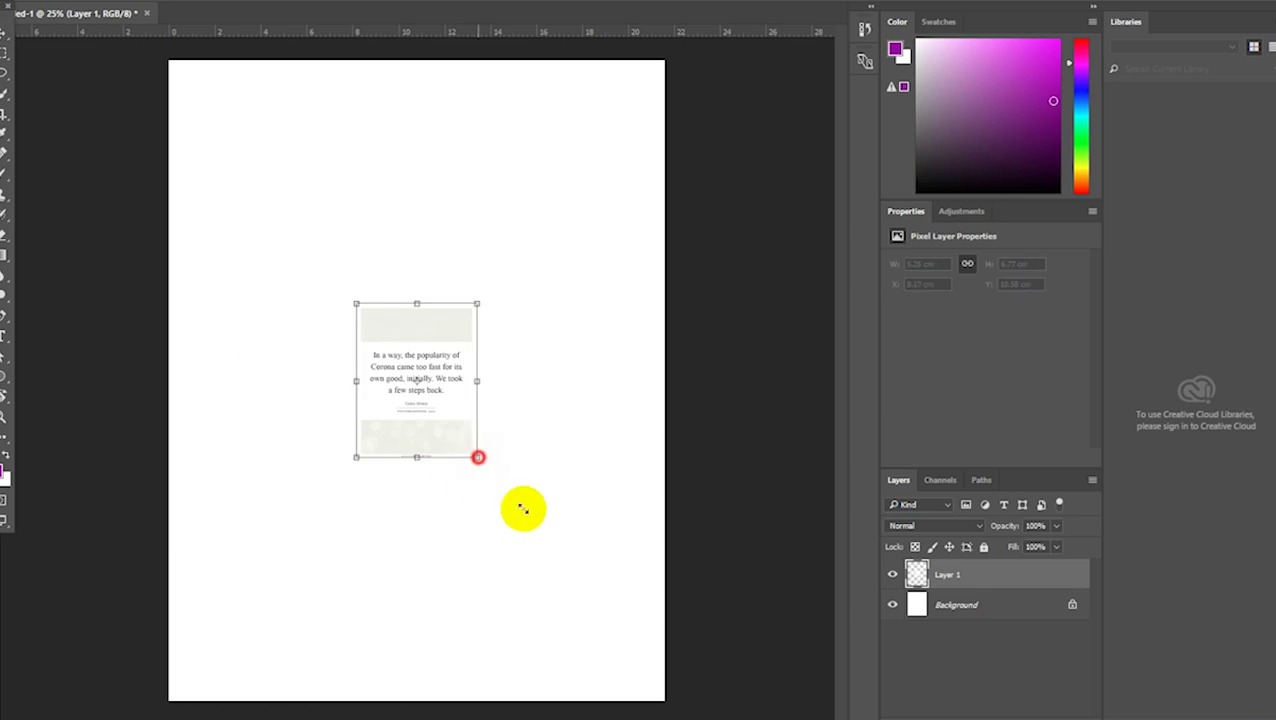
pyautogui.moveTo(476, 463); pyautogui.dragTo(698, 708)
pyautogui.moveTo(356, 303); pyautogui.dragTo(85, 40)
pyautogui.moveTo(461, 419); pyautogui.dragTo(513, 450)
pyautogui.press('Return')
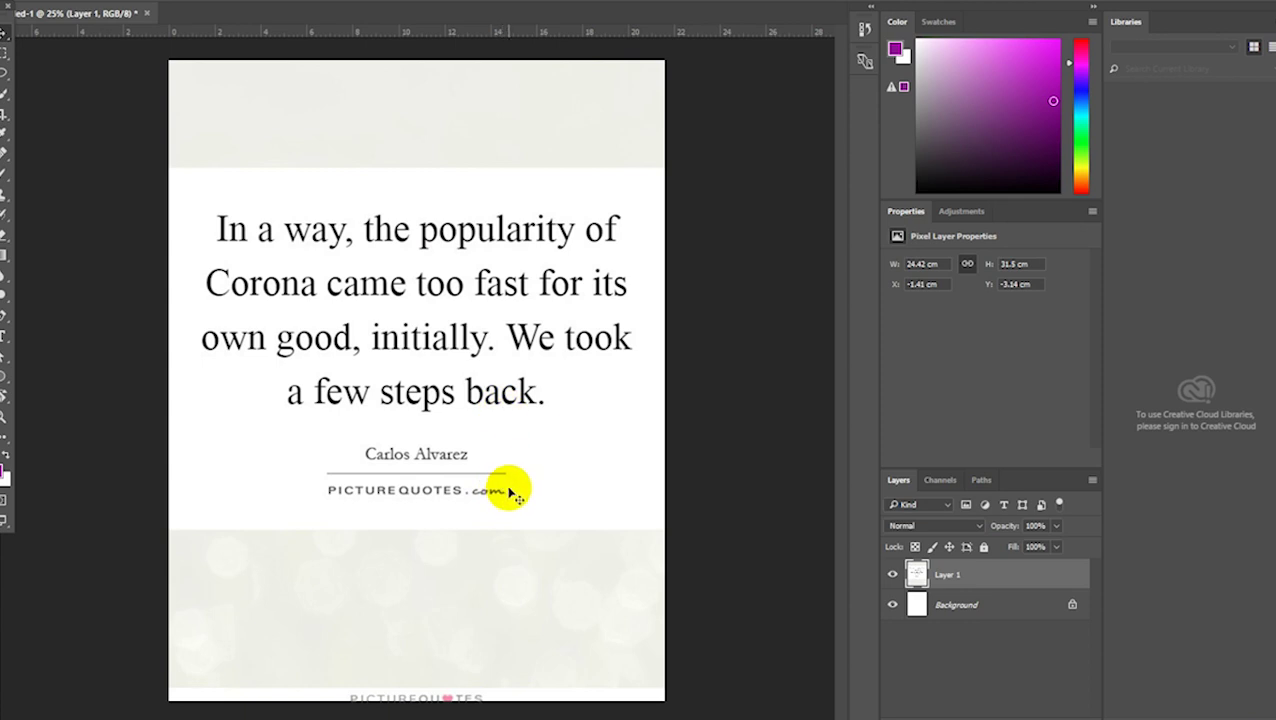
pyautogui.moveTo(556, 559); pyautogui.dragTo(558, 572)
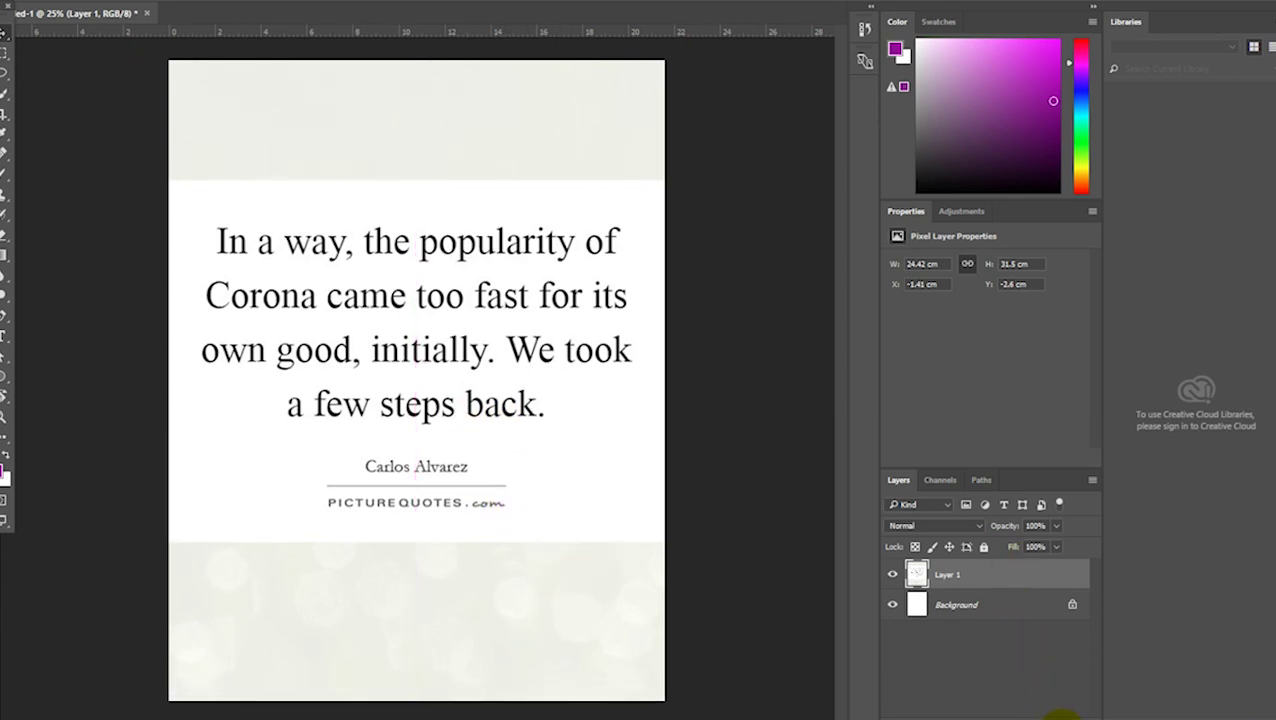
# Step: Add a new empty layer above the quote image layer
pyautogui.press('super+plus')
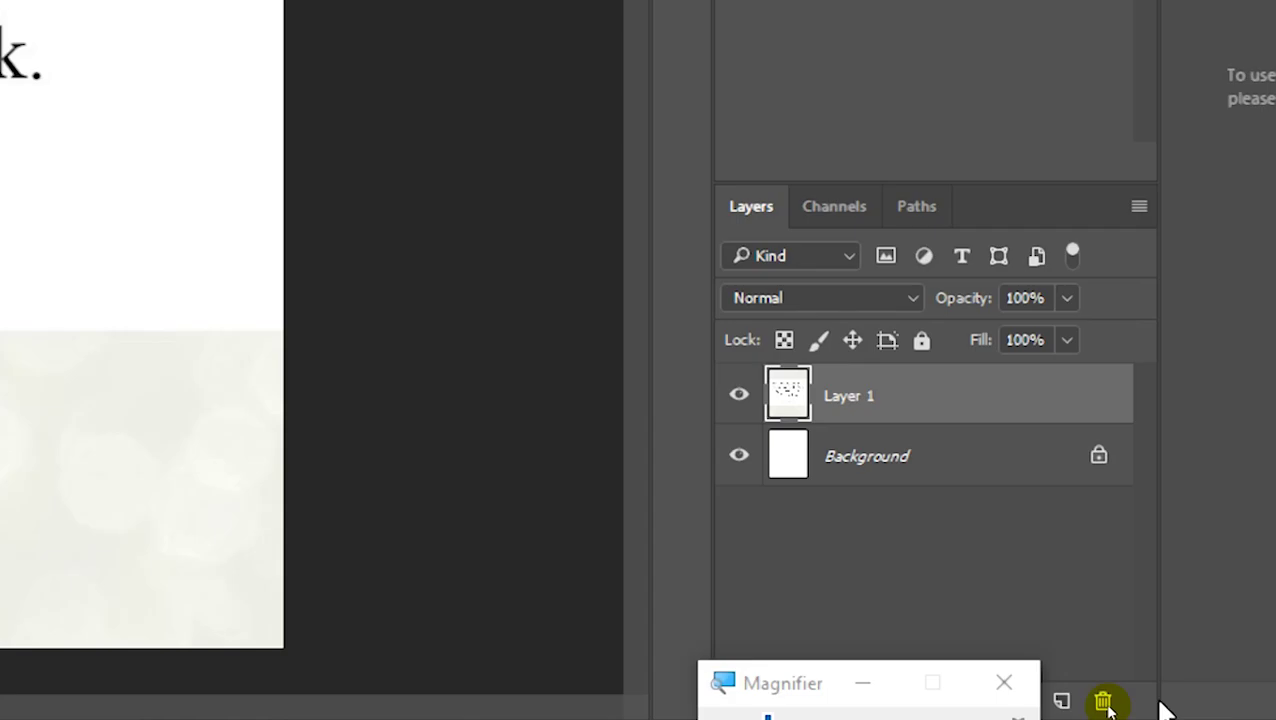
pyautogui.click(1056, 718)
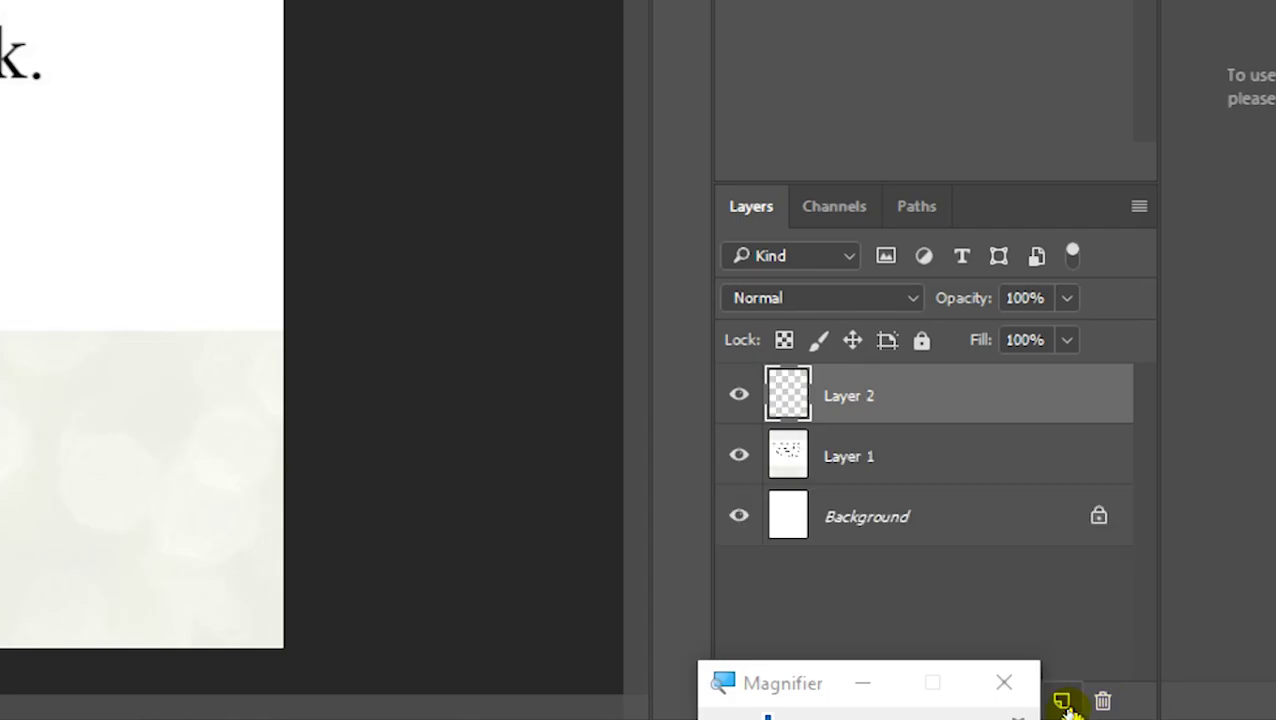
pyautogui.press('super+minus')
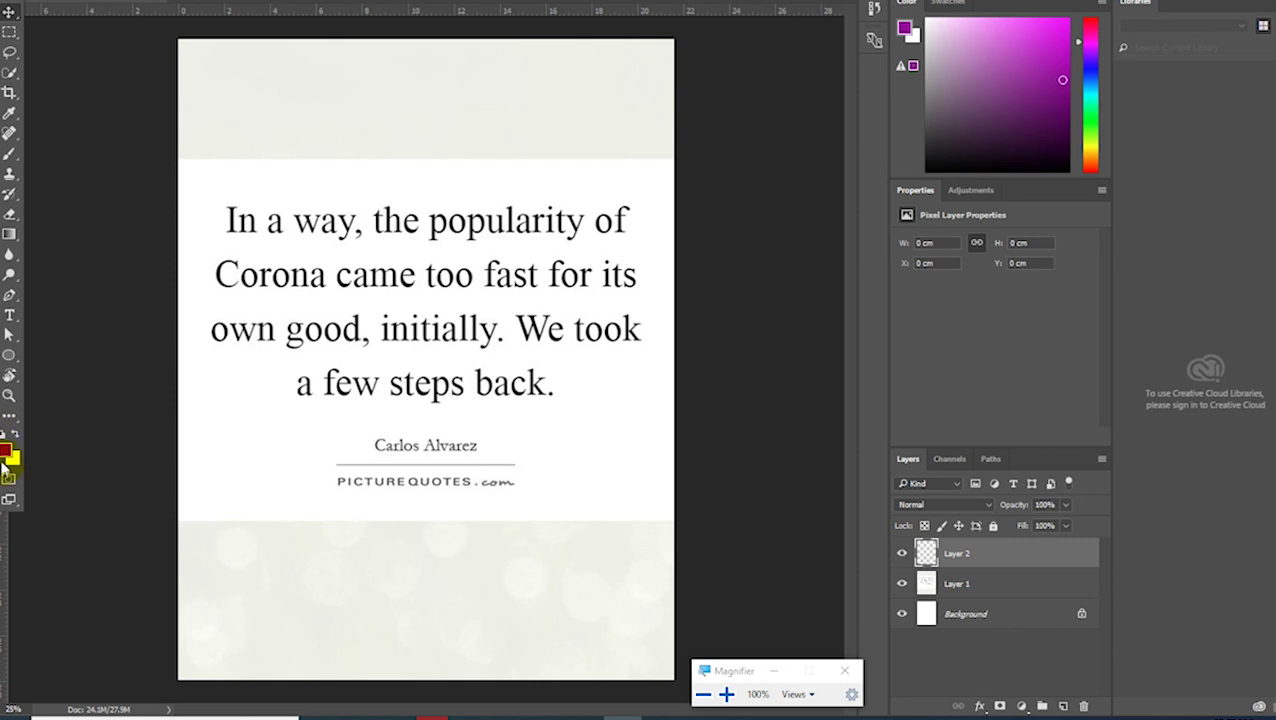
# Step: Set the foreground color to the dark navy blue 020a34
pyautogui.click(8, 452)
pyautogui.moveTo(905, 176)
pyautogui.mouseDown()
pyautogui.moveTo(917, 137)
pyautogui.moveTo(917, 213)
pyautogui.moveTo(921, 150)
pyautogui.moveTo(894, 228)
pyautogui.mouseUp()
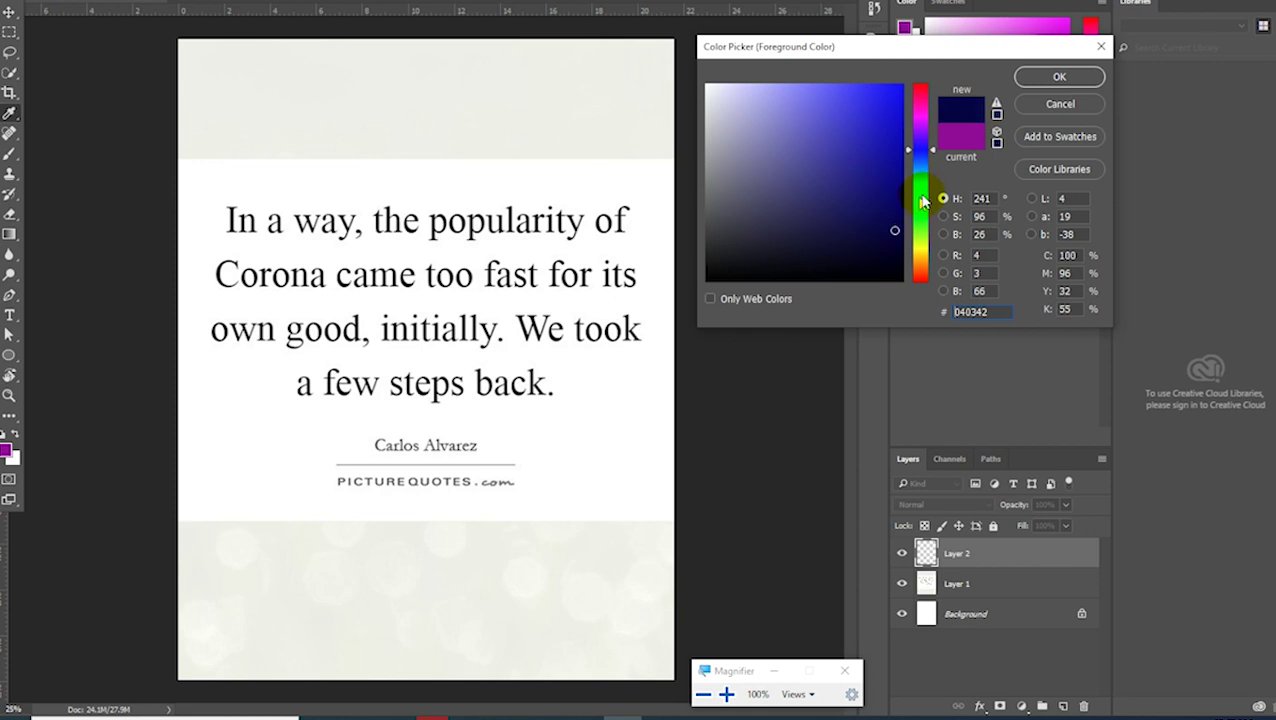
pyautogui.moveTo(924, 155)
pyautogui.mouseDown()
pyautogui.moveTo(906, 228)
pyautogui.moveTo(918, 270)
pyautogui.moveTo(898, 251)
pyautogui.mouseUp()
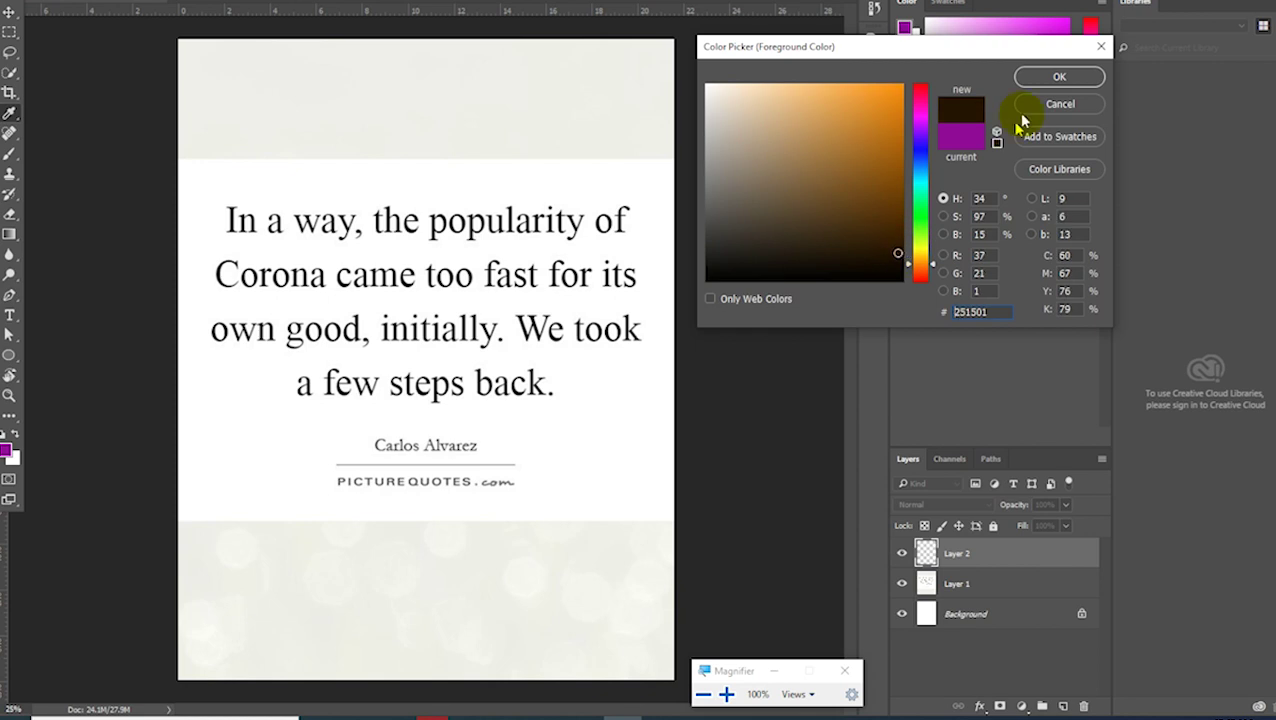
pyautogui.click(892, 241)
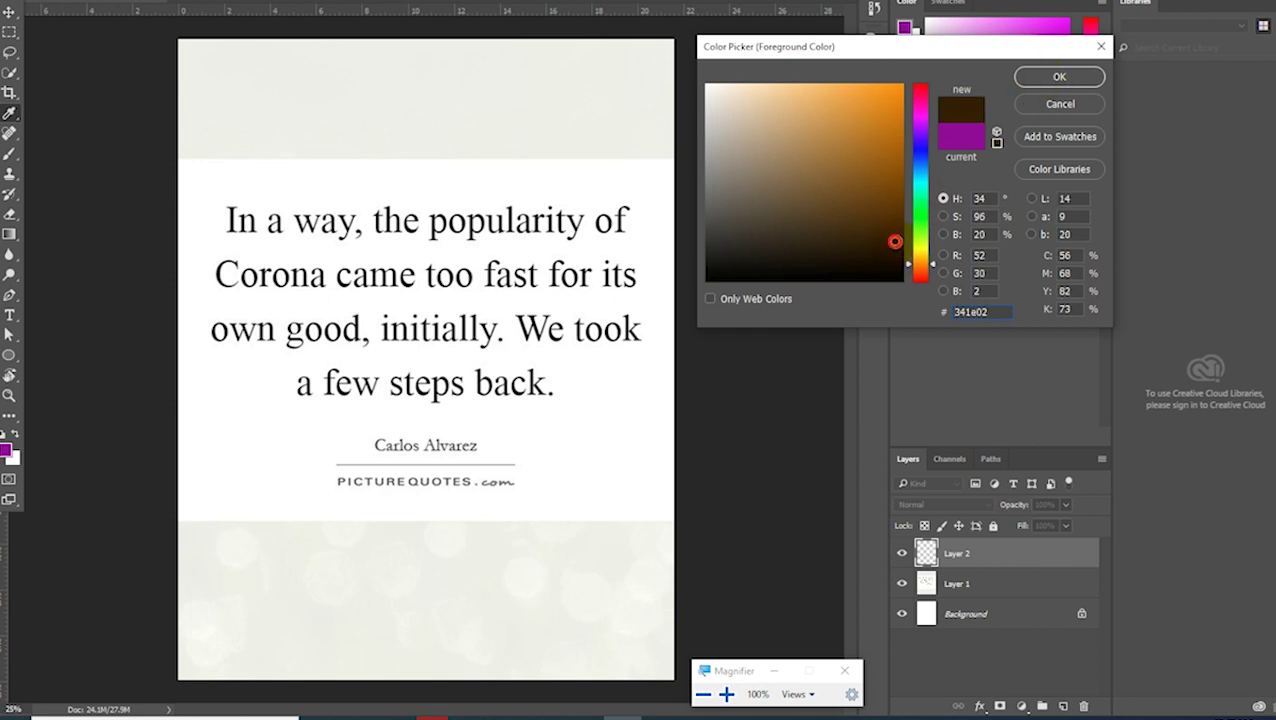
pyautogui.moveTo(916, 252); pyautogui.dragTo(924, 158)
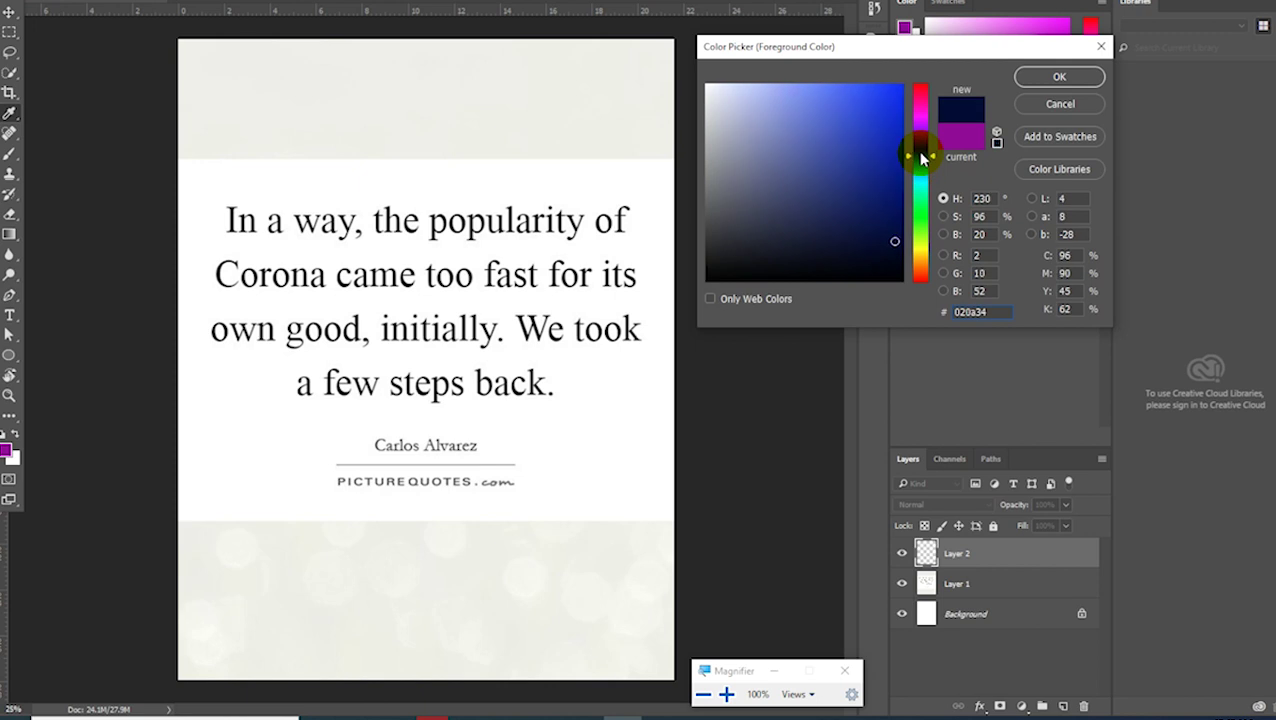
pyautogui.click(1062, 75)
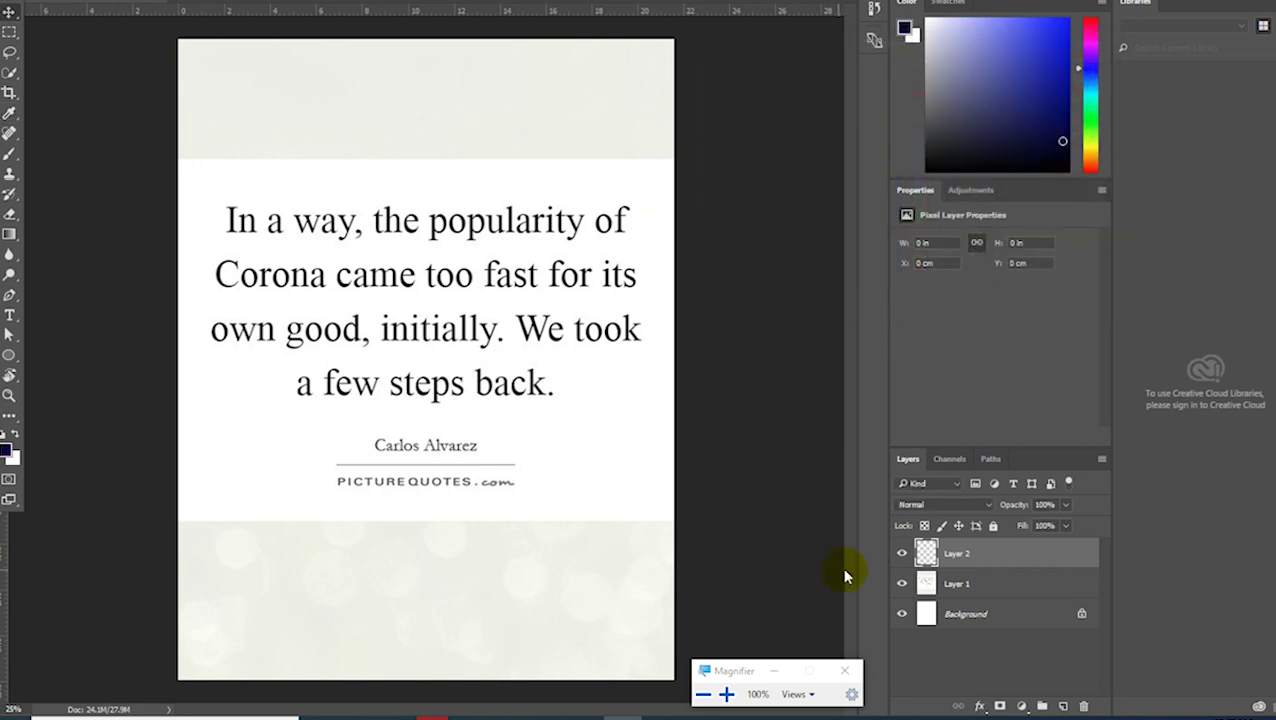
# Step: Fill the new empty Layer 2 with the navy foreground color
pyautogui.press('super')
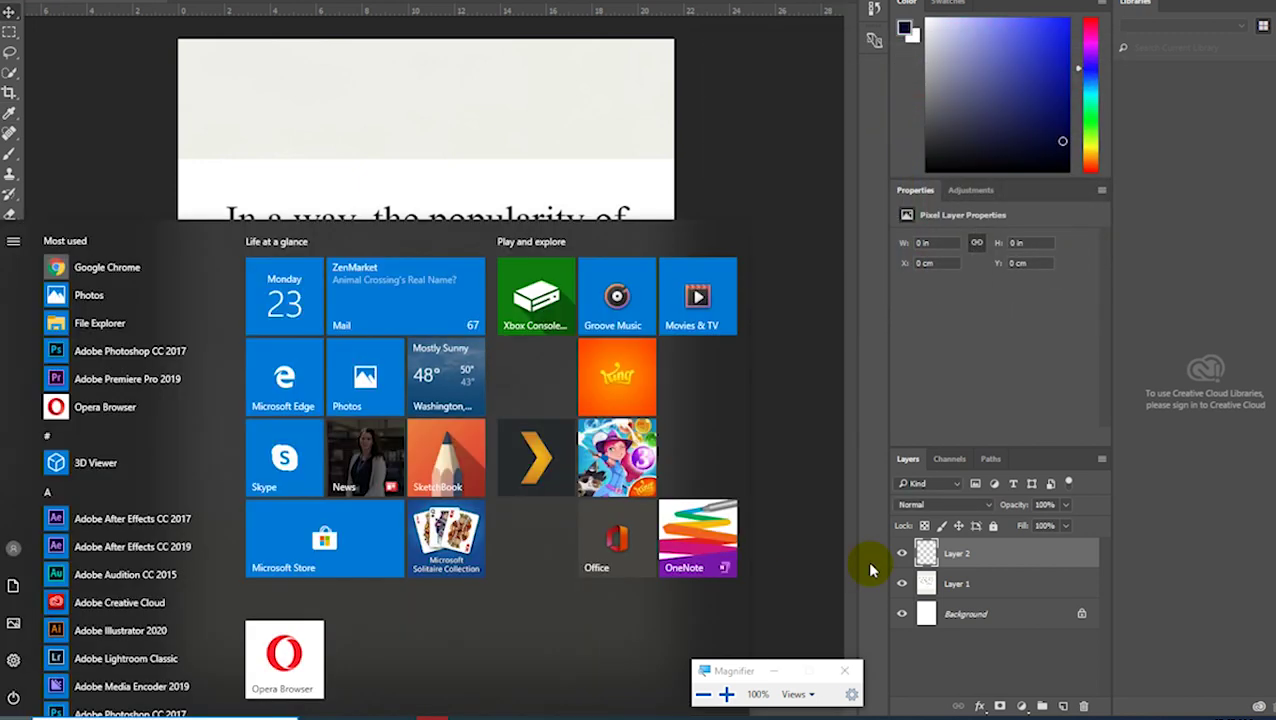
pyautogui.press('super')
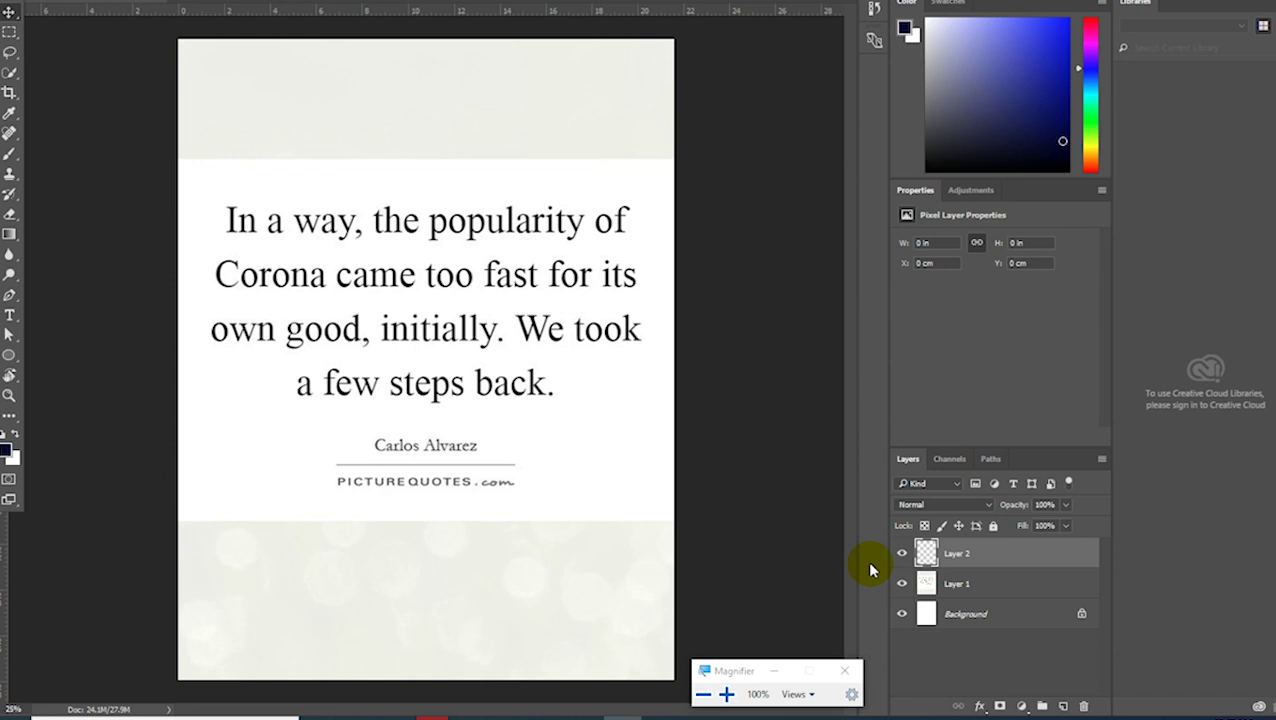
pyautogui.hotkey('alt', 'BackSpace')
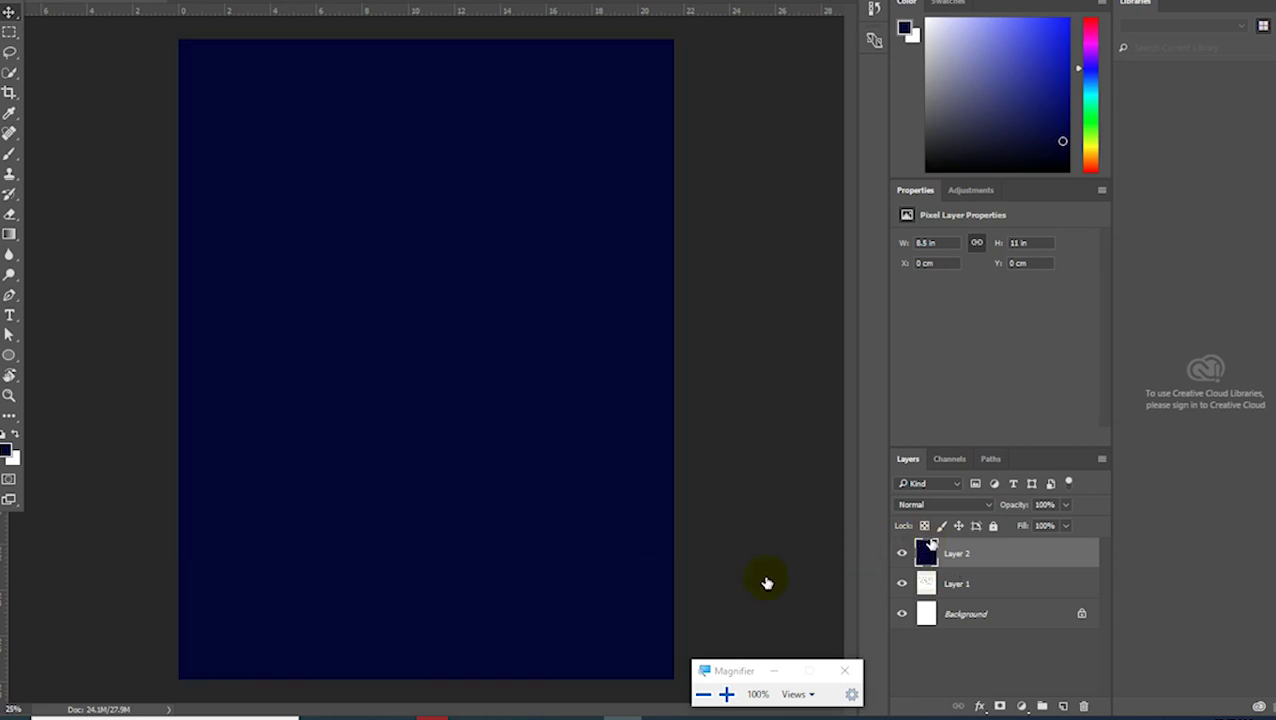
# Step: Set the blend mode of the navy-filled Layer 2 to Overlay
pyautogui.click(989, 506)
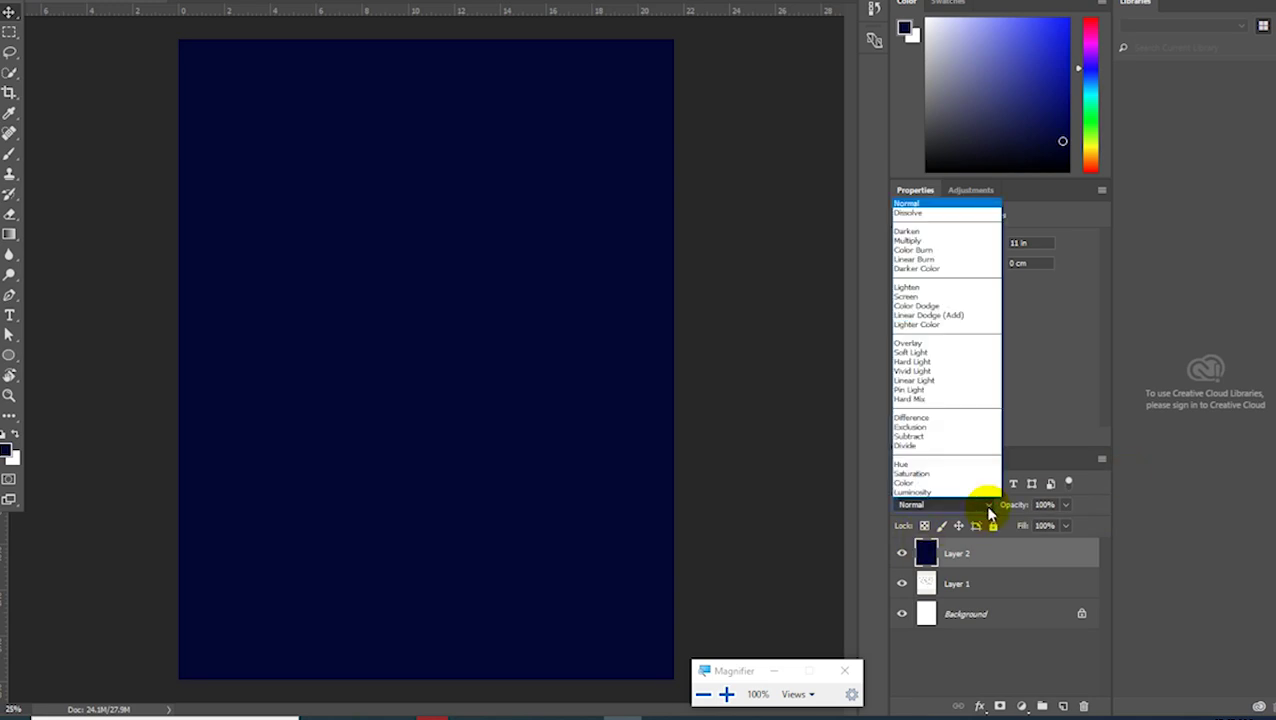
pyautogui.press('super+plus')
pyautogui.click(981, 347)
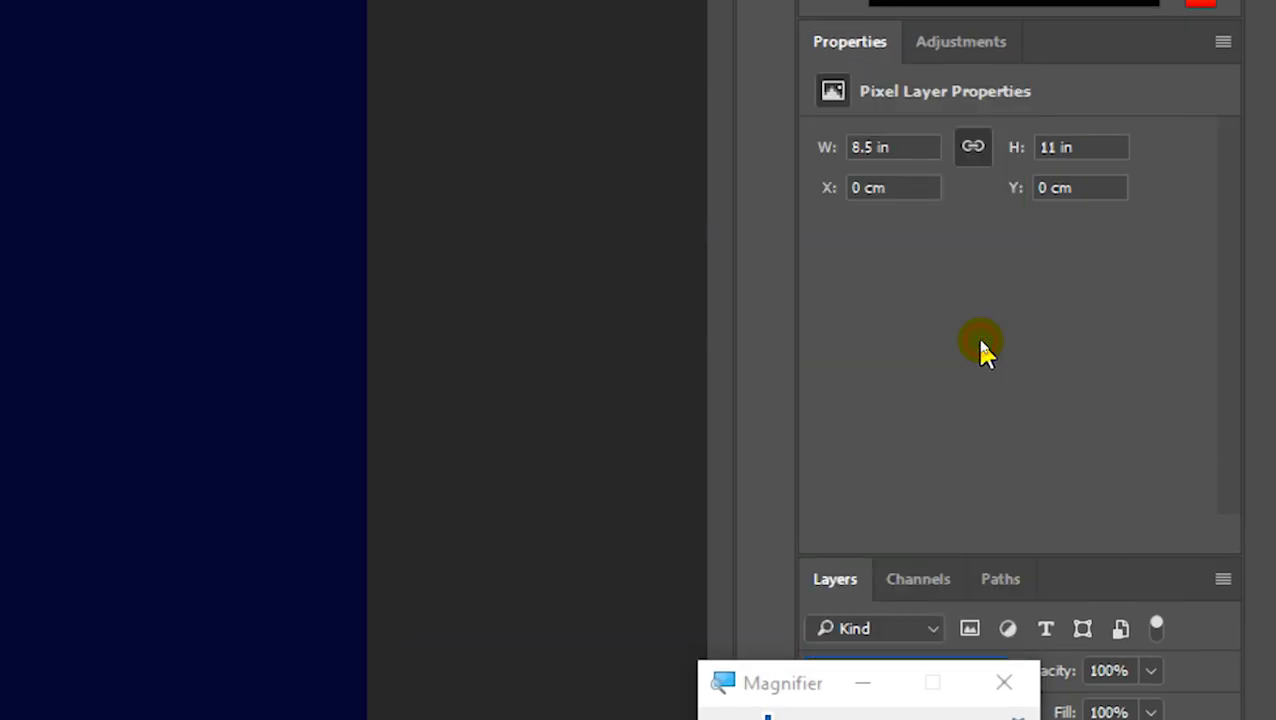
pyautogui.press('super+minus')
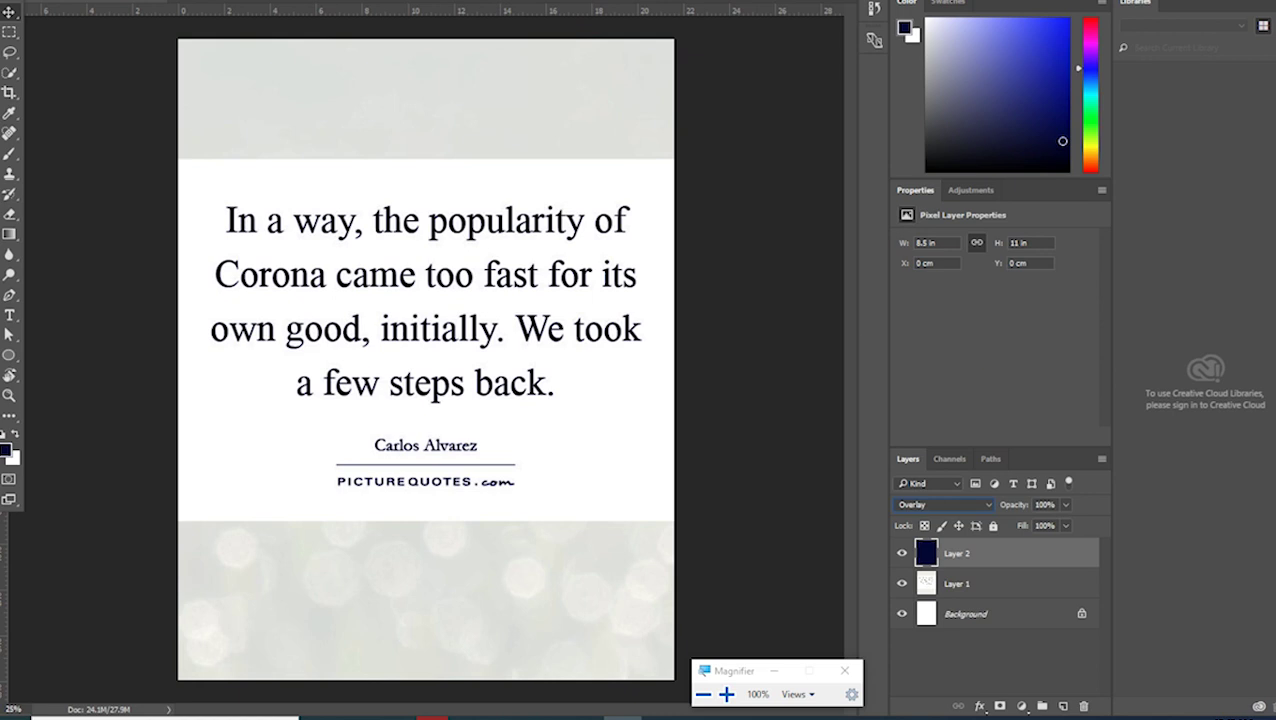
pyautogui.hotkey('alt', 'f')
pyautogui.click(75, 113)
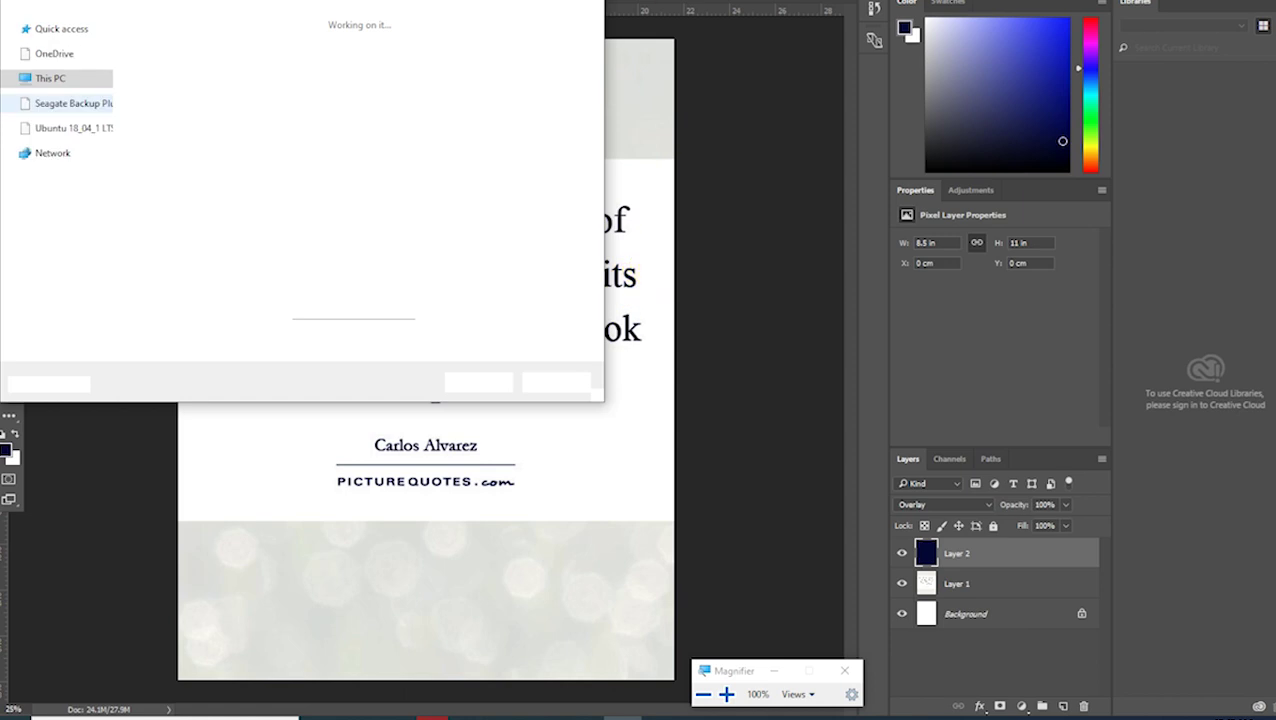
pyautogui.press('Escape')
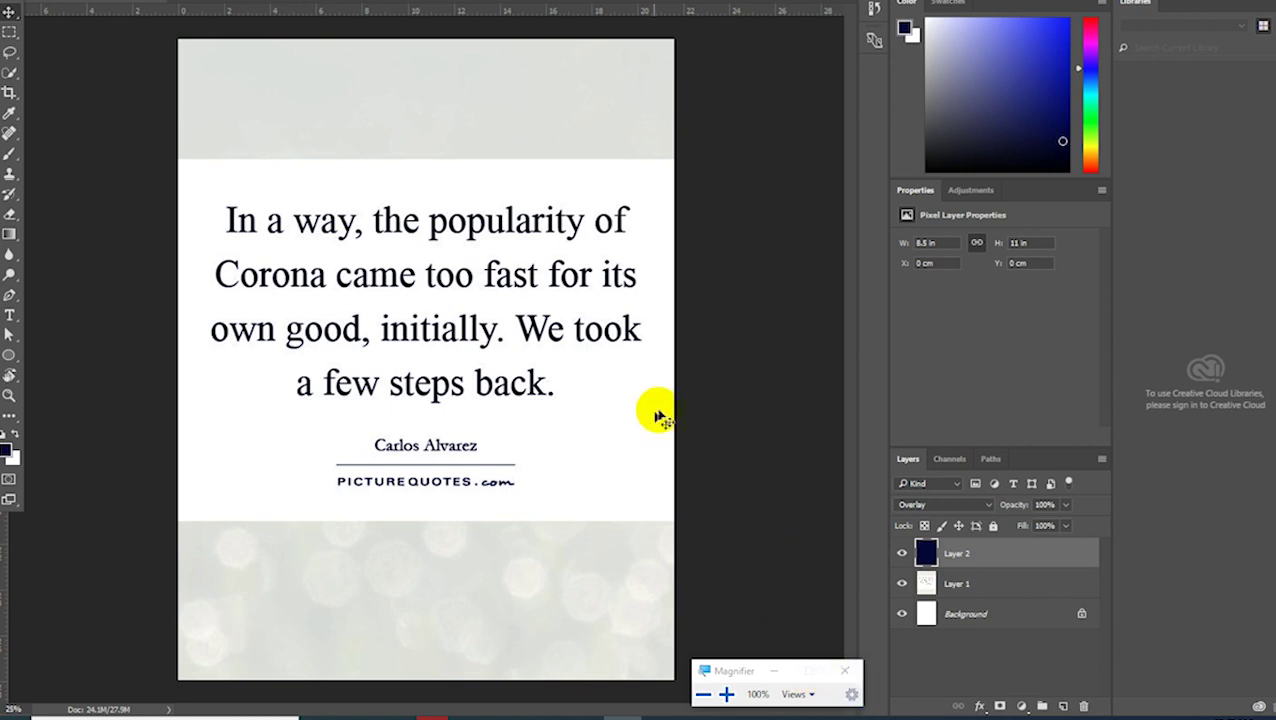
pyautogui.click(722, 400)
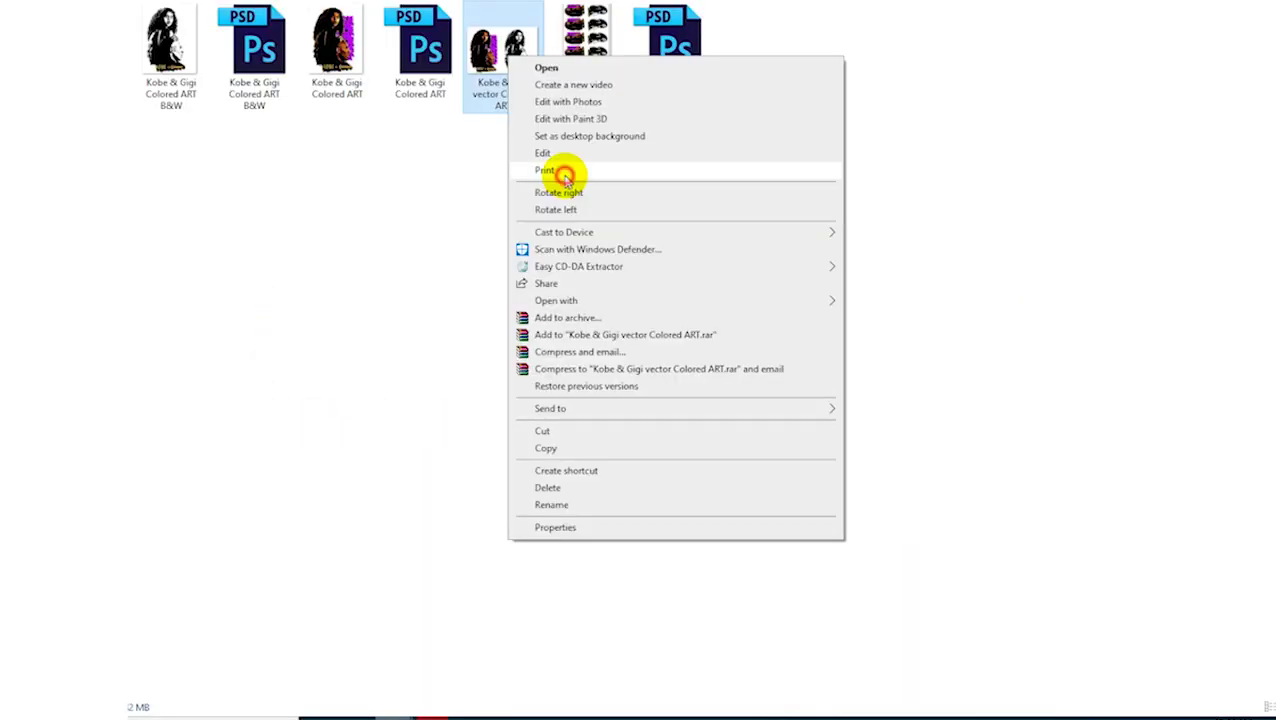
# Step: In File Explorer, start printing the "Kobe & Gigi vector Colored ART" image and check the maintenance utilities in the printer properties
pyautogui.click(565, 177)
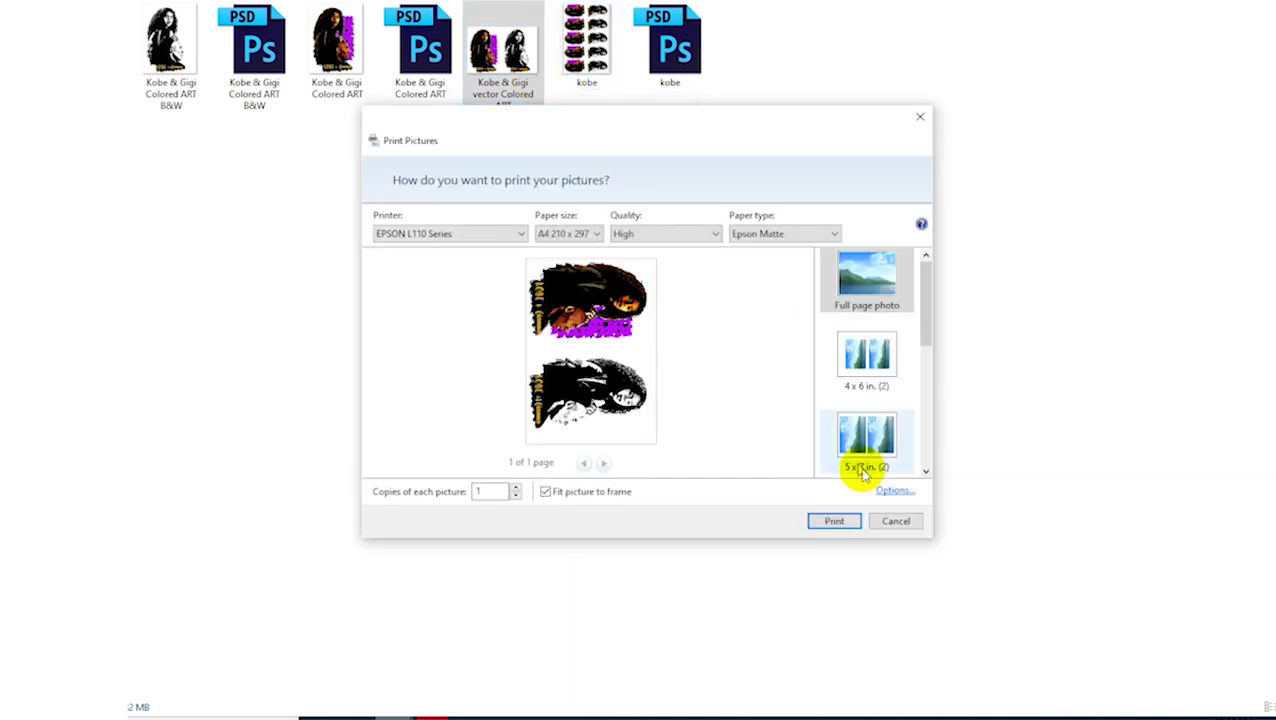
pyautogui.click(891, 491)
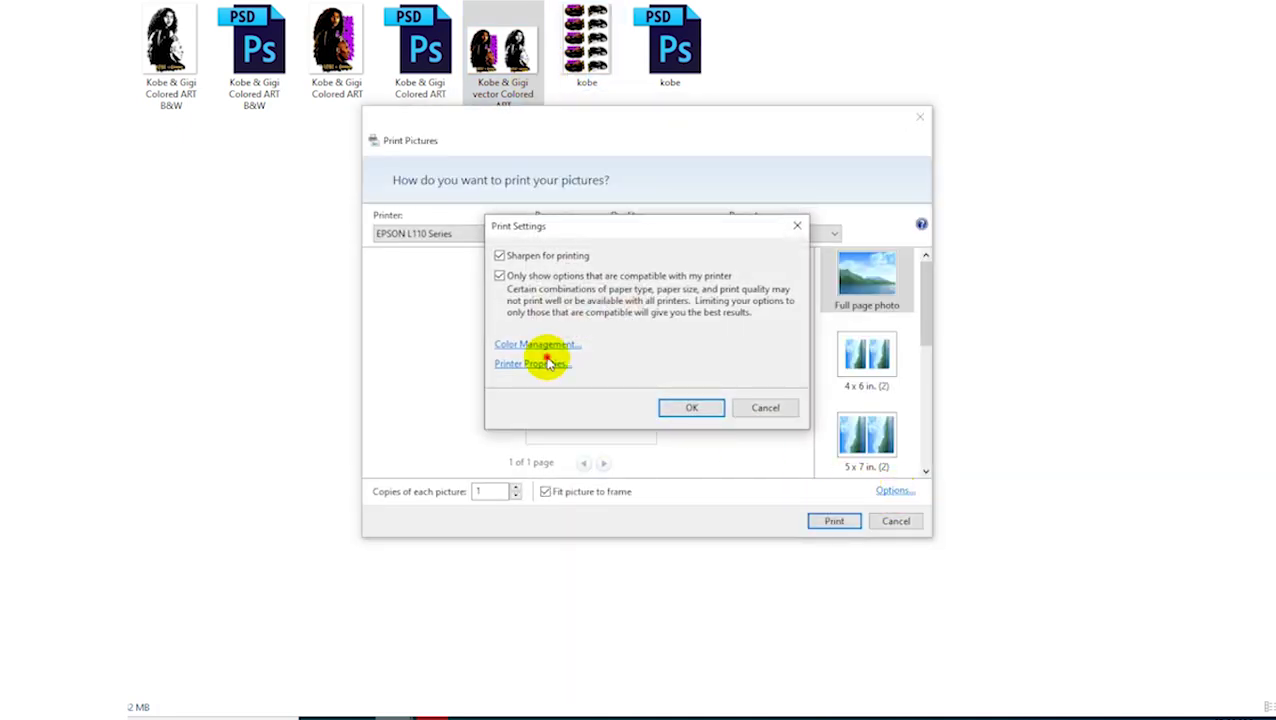
pyautogui.click(545, 363)
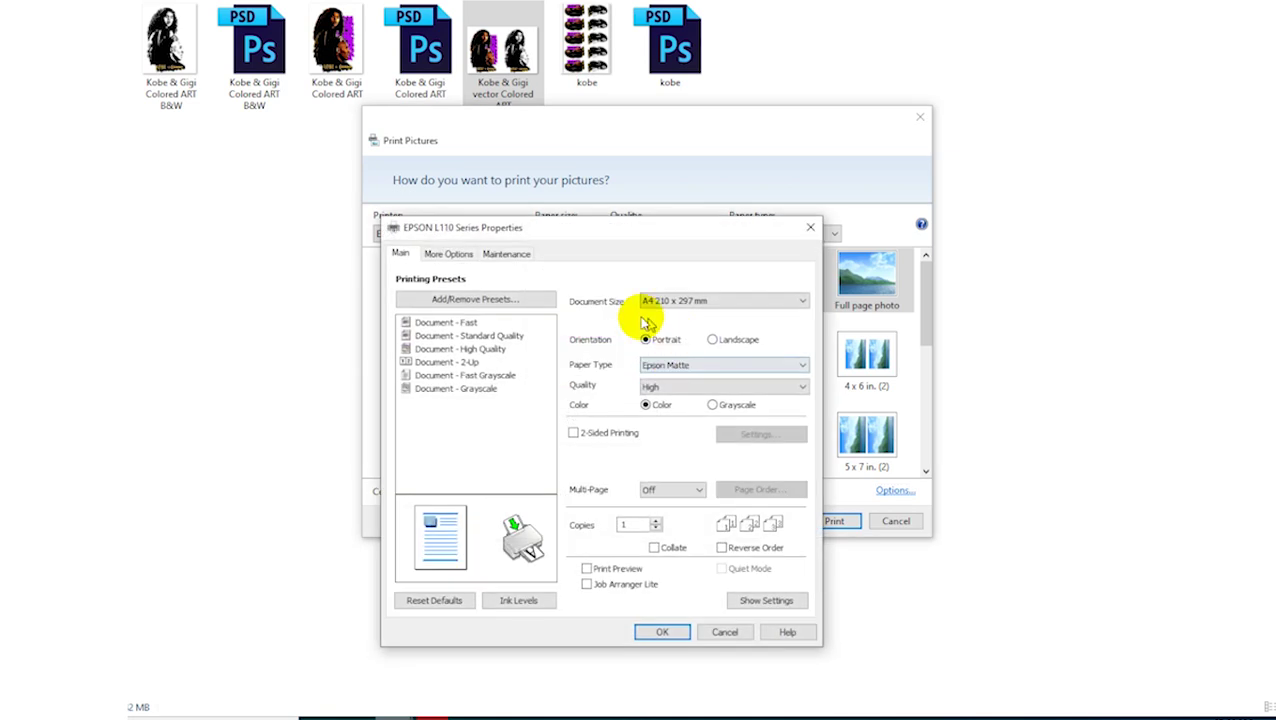
pyautogui.click(514, 255)
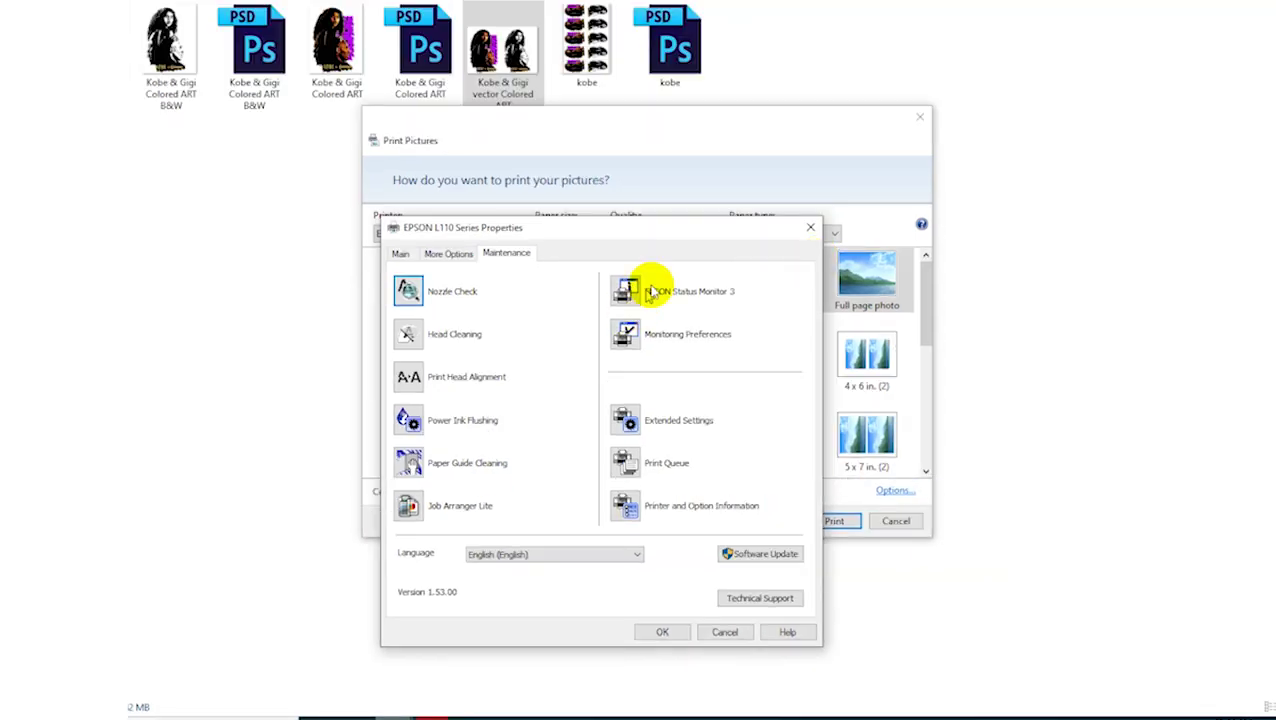
pyautogui.click(810, 227)
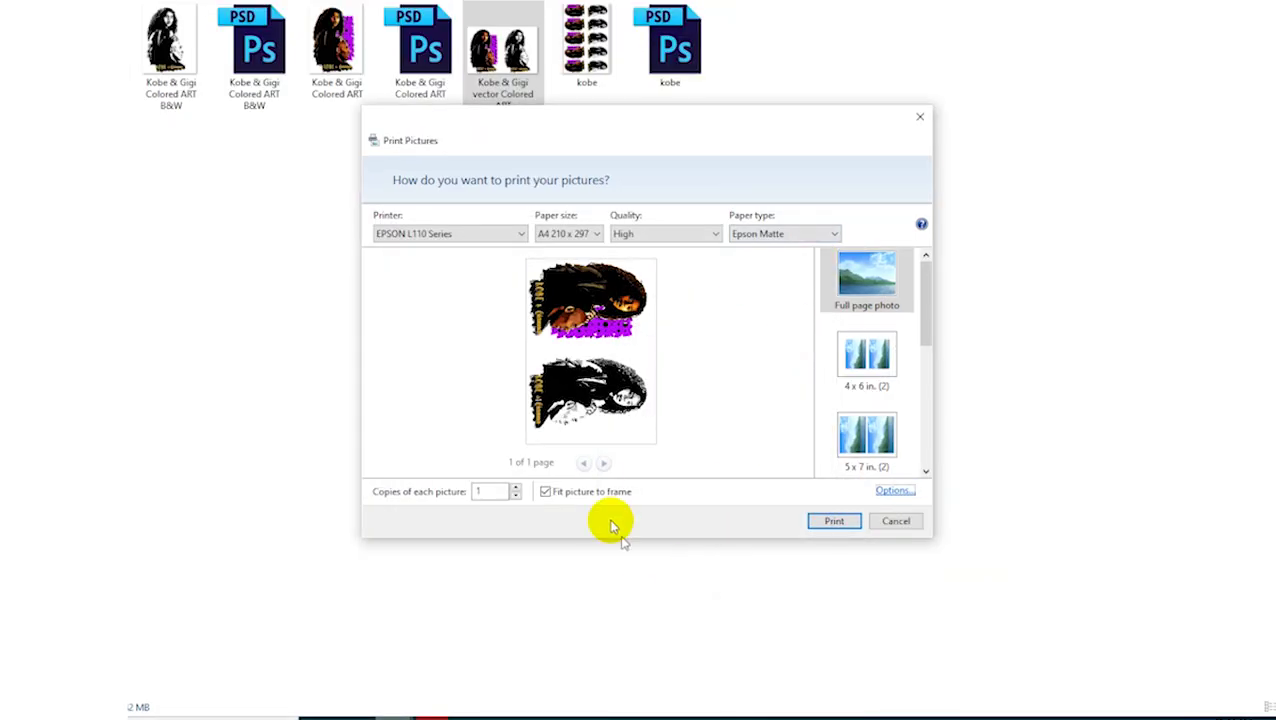
# Step: Turn off fitting the picture to the frame for this print and bring the print dialog to the front
pyautogui.click(595, 491)
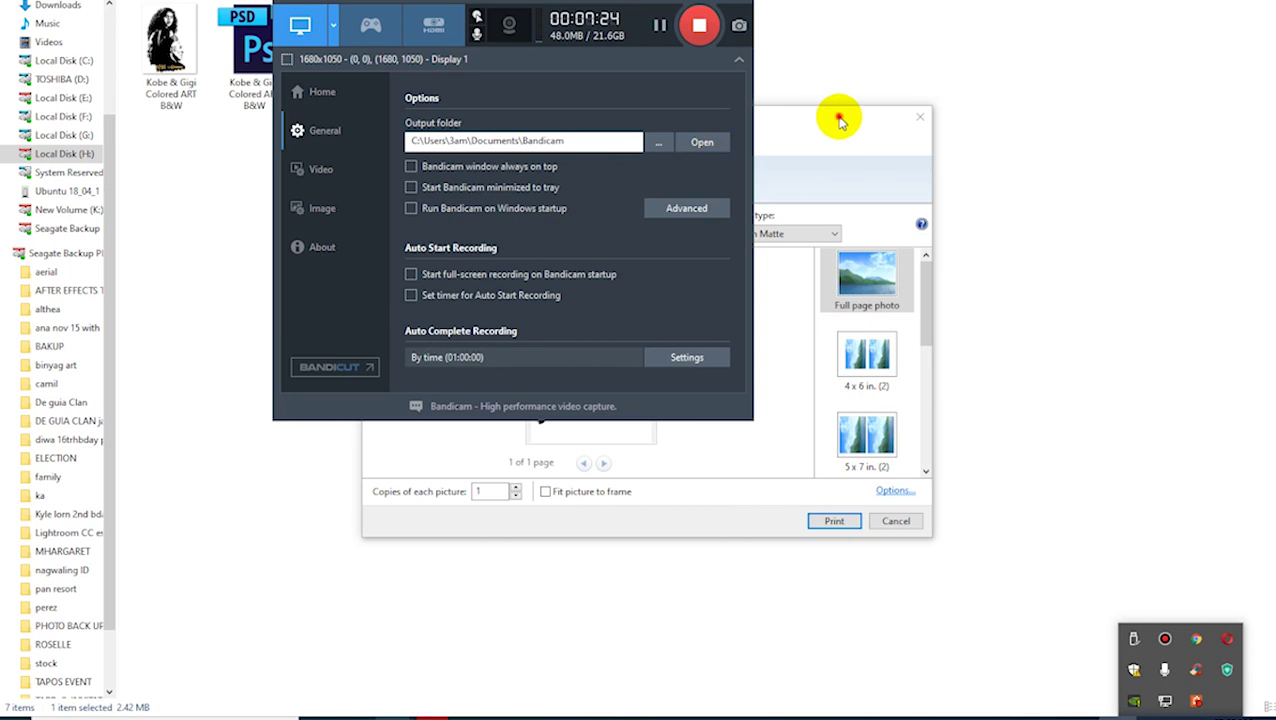
pyautogui.click(837, 117)
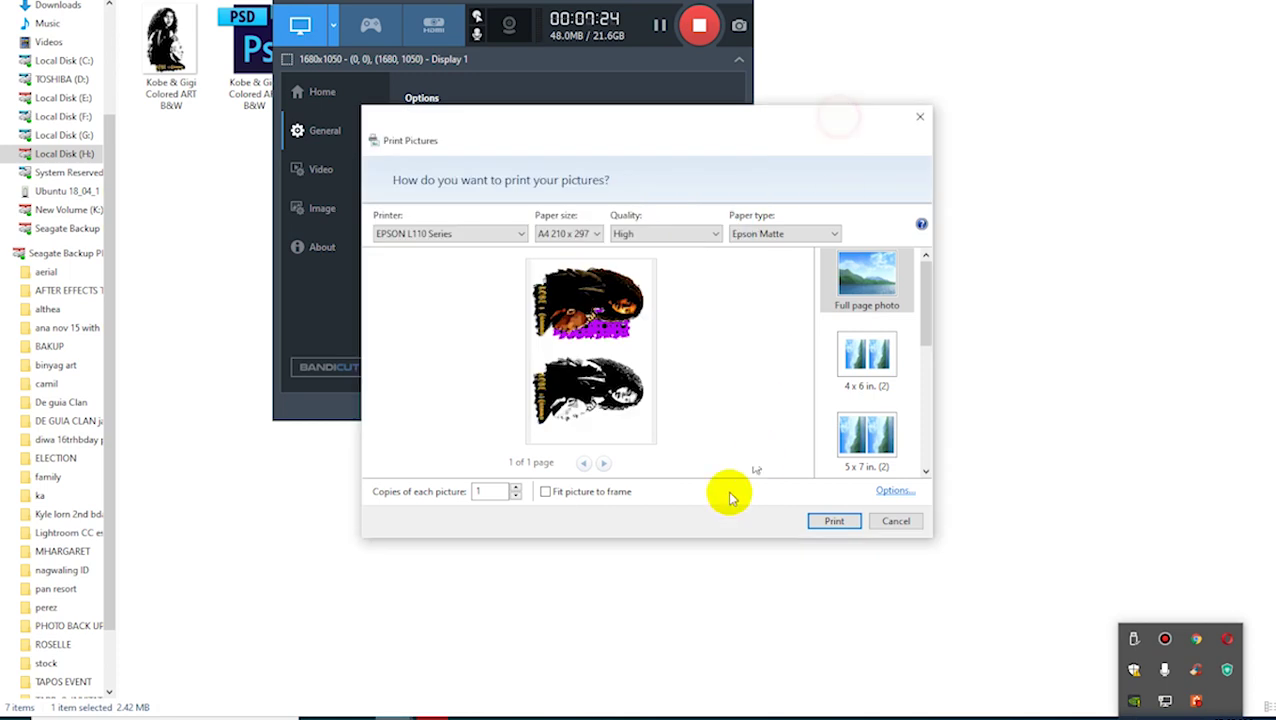
# Step: Confirm Epson Matte paper, High quality and A4 210 x 297 mm in the printer properties, and print the picture
pyautogui.click(893, 490)
pyautogui.click(522, 363)
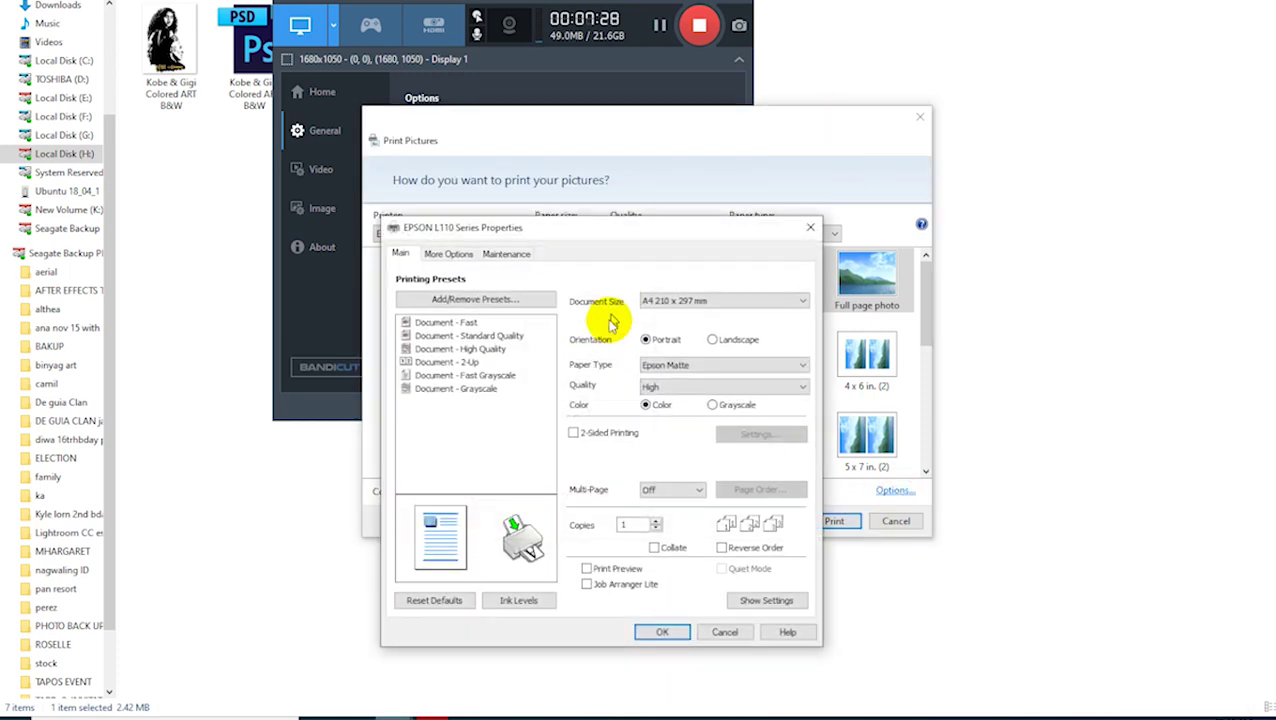
pyautogui.click(681, 368)
pyautogui.click(688, 374)
pyautogui.click(688, 387)
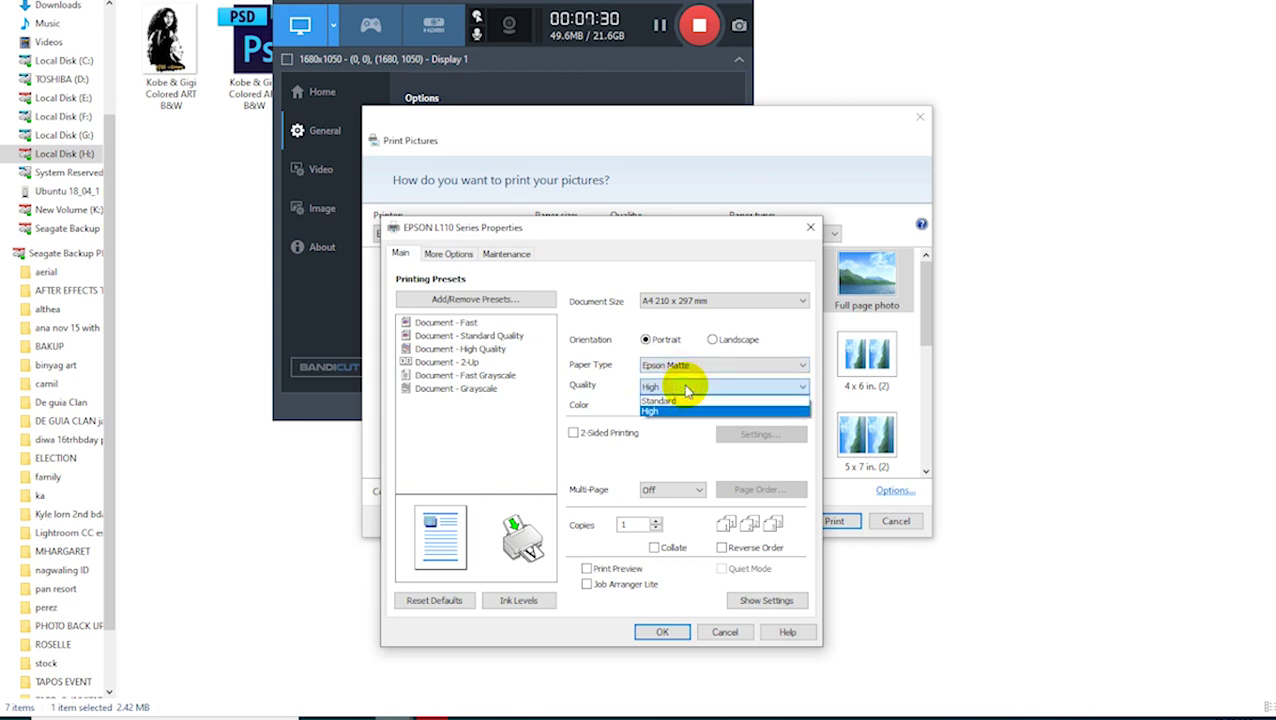
pyautogui.click(688, 393)
pyautogui.click(766, 298)
pyautogui.click(768, 298)
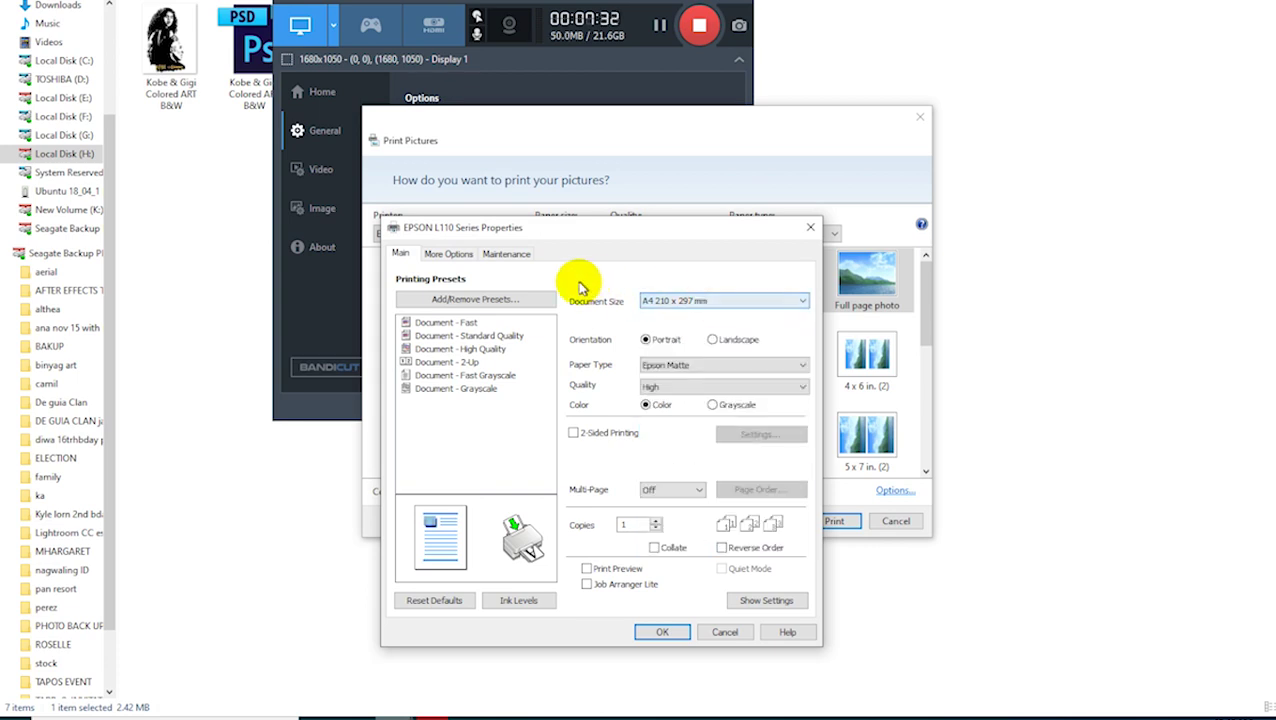
pyautogui.click(714, 304)
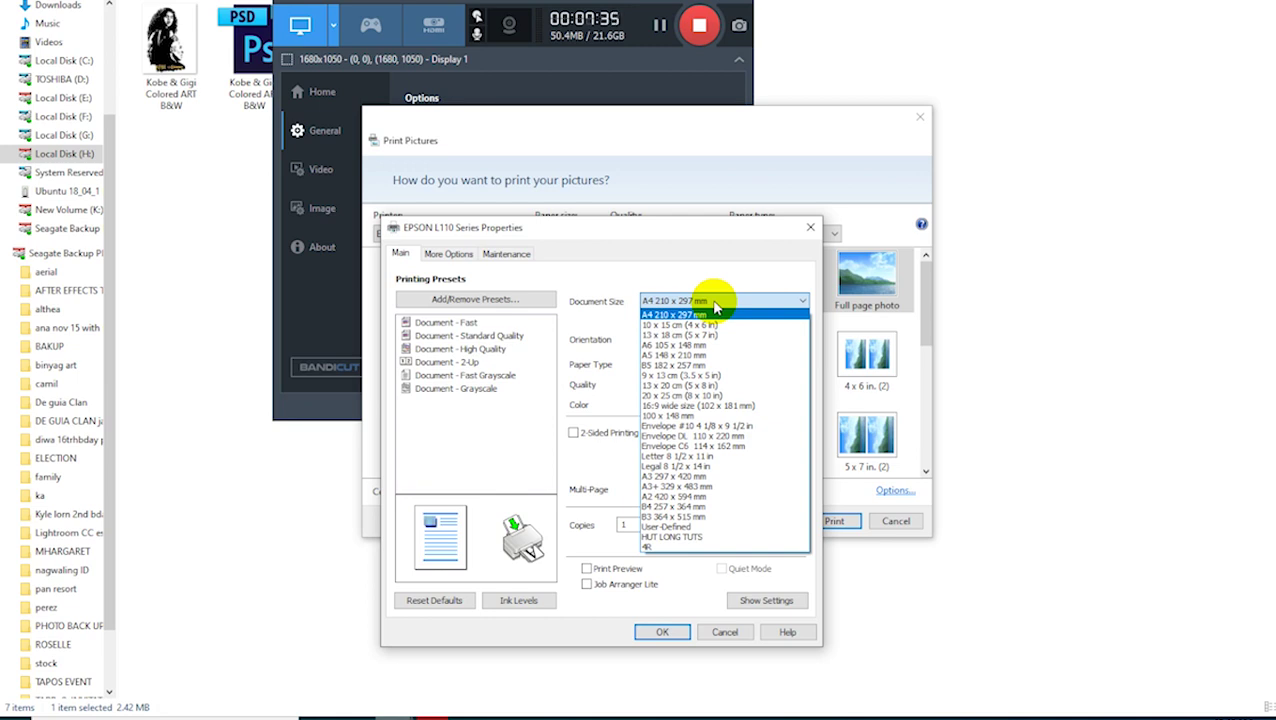
pyautogui.click(714, 312)
pyautogui.click(662, 632)
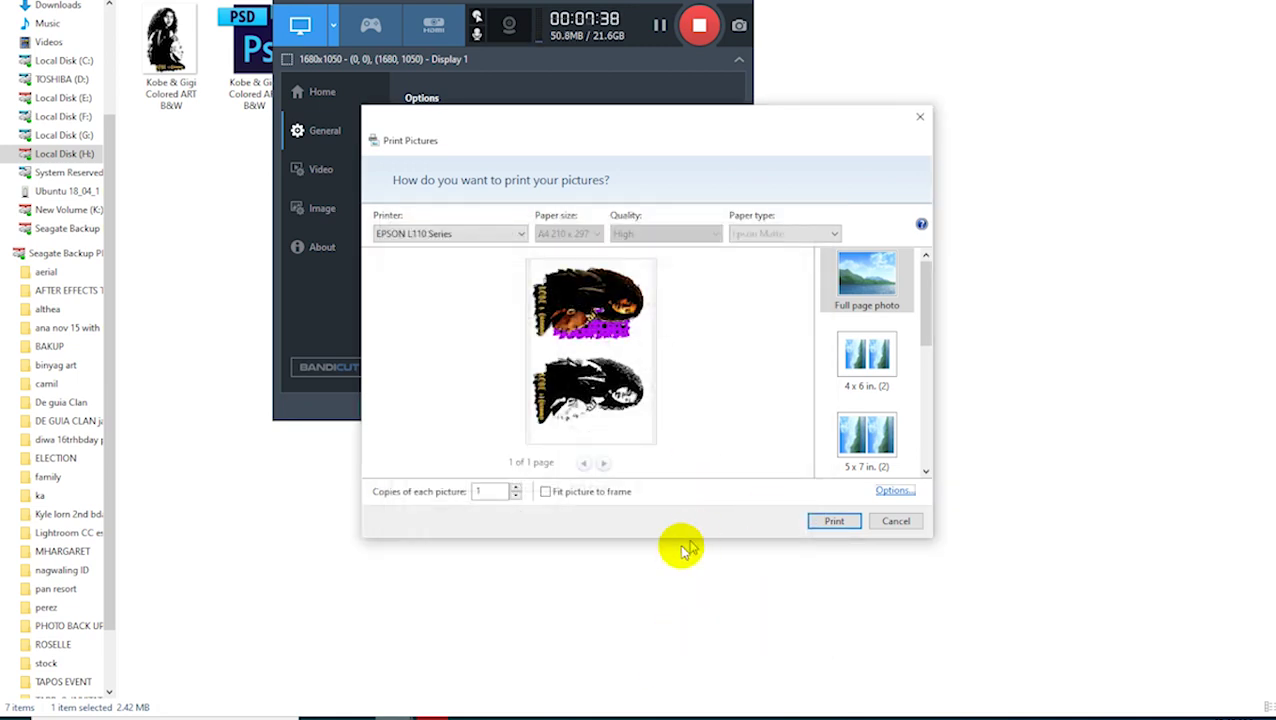
pyautogui.click(835, 523)
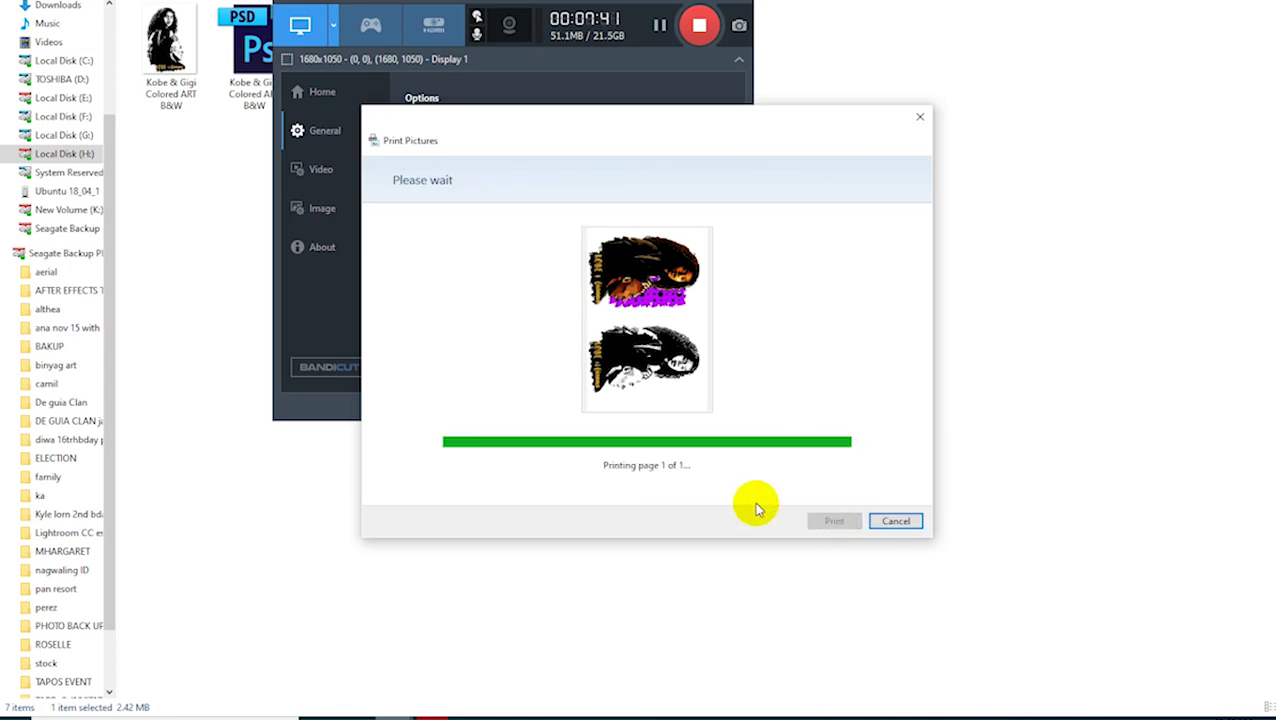